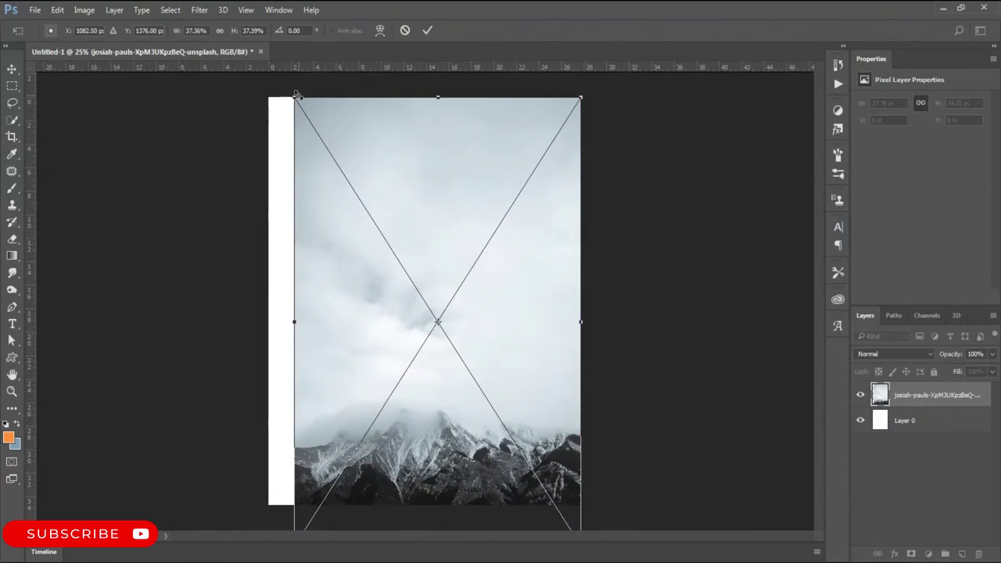
Stretch the cloudy mountain photo to fill the canvas and rename its layer
left_click_drag(297, 95, 342, 268)
left_click_drag(586, 98, 454, 229)
key("Return")
key("Return")
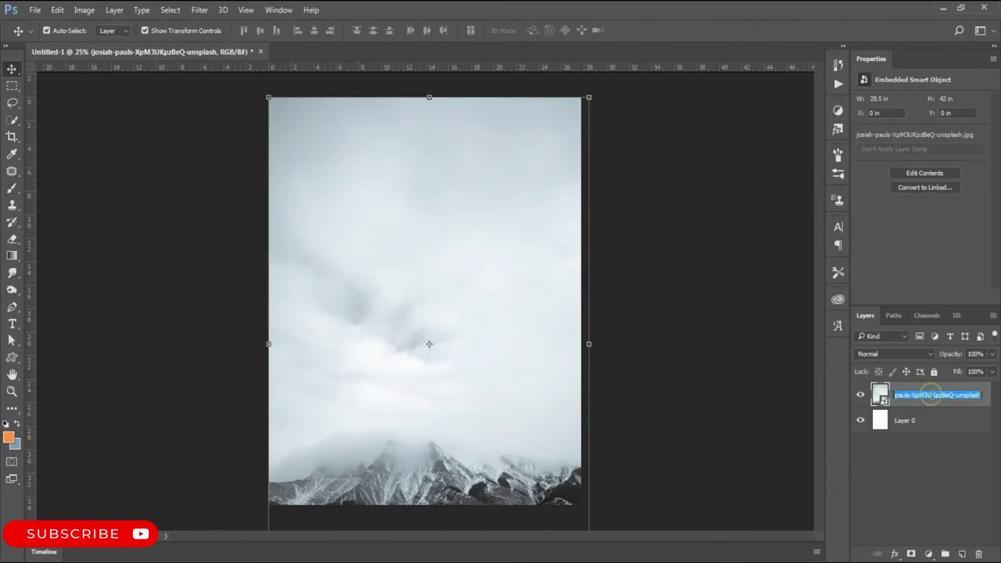
type("oud")
key("Return")
Darken the clouds with a clipped Levels layer, then scale the valley photo across the canvas
left_click(838, 110)
left_click(745, 134)
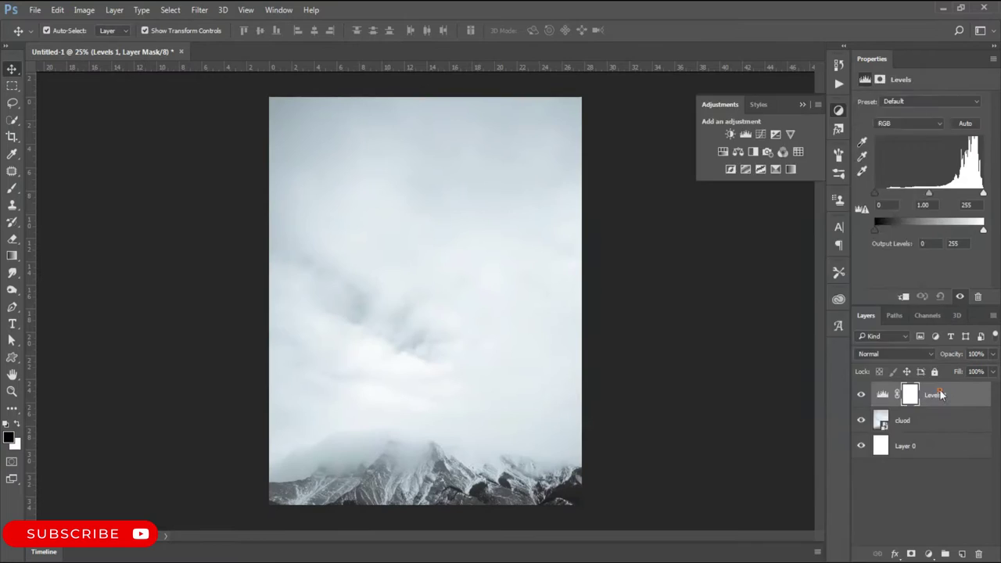
left_click_drag(982, 227, 911, 228)
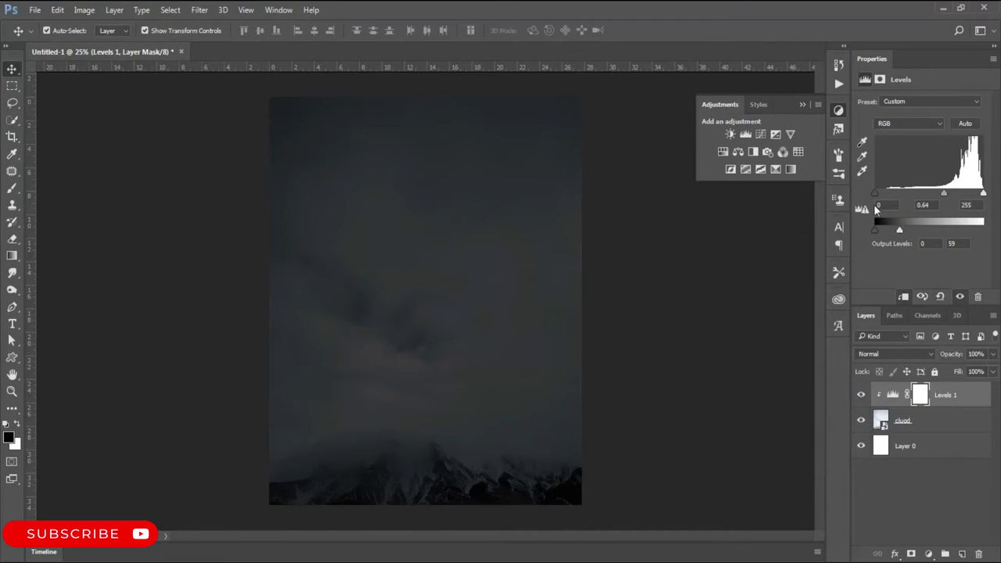
left_click_drag(581, 192, 693, 101)
left_click_drag(269, 408, 219, 496)
Commit the valley photo's placement and Quick Select the grassy and rocky hills
left_click_drag(503, 466, 451, 462)
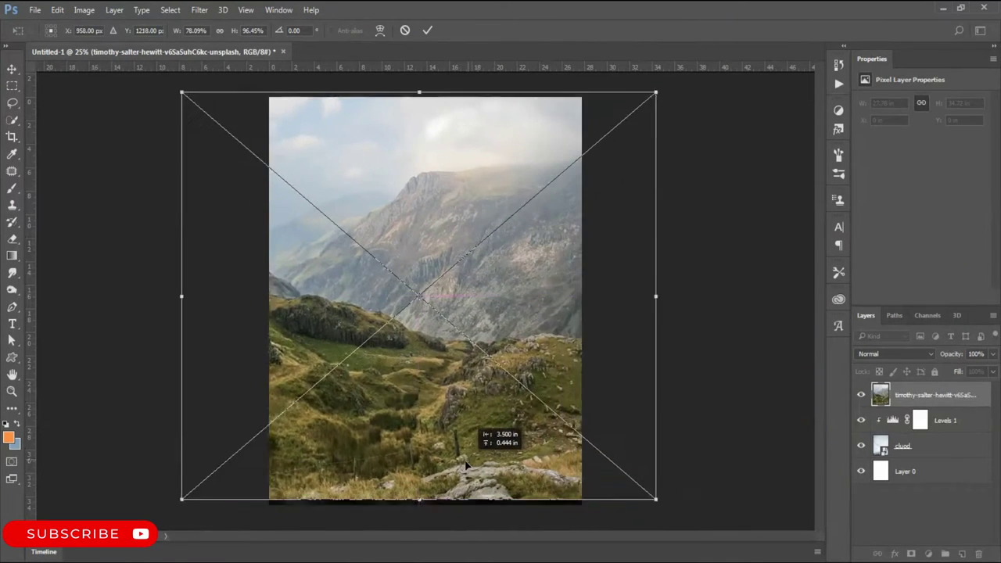
key("Return")
key("w")
scroll(313, 352, "up", 3)
mouse_move(375, 352)
left_mouse_down()
mouse_move(500, 391)
mouse_move(329, 266)
left_mouse_up()
left_click_drag(390, 336, 664, 281)
scroll(469, 325, "down", 1)
scroll(470, 325, "down", 1)
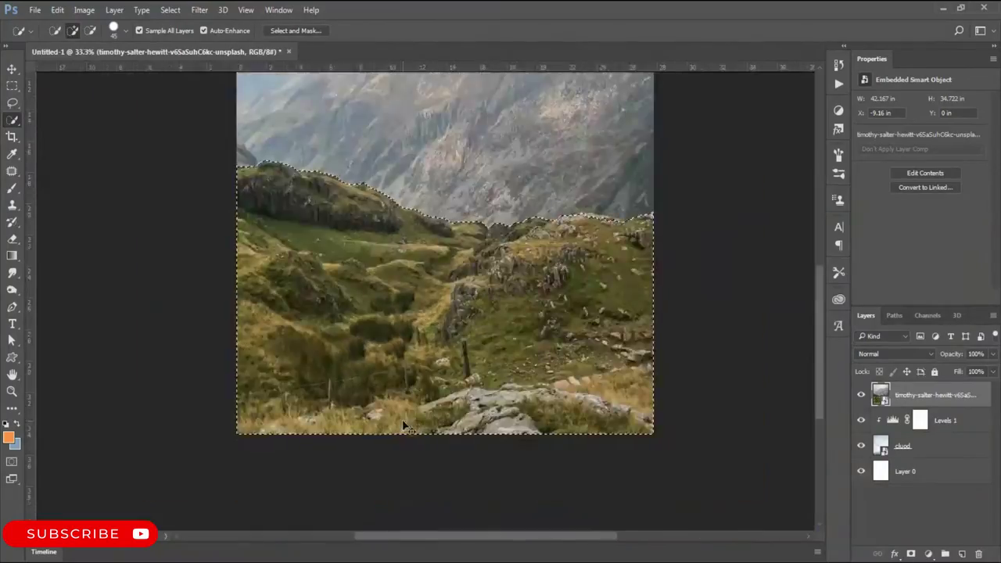
scroll(470, 325, "down", 1)
Darken the valley with a clipped Levels layer, lowering output and setting input white to 227
left_click(838, 111)
left_click(745, 133)
left_click_drag(982, 229, 904, 229)
left_click_drag(983, 192, 965, 193)
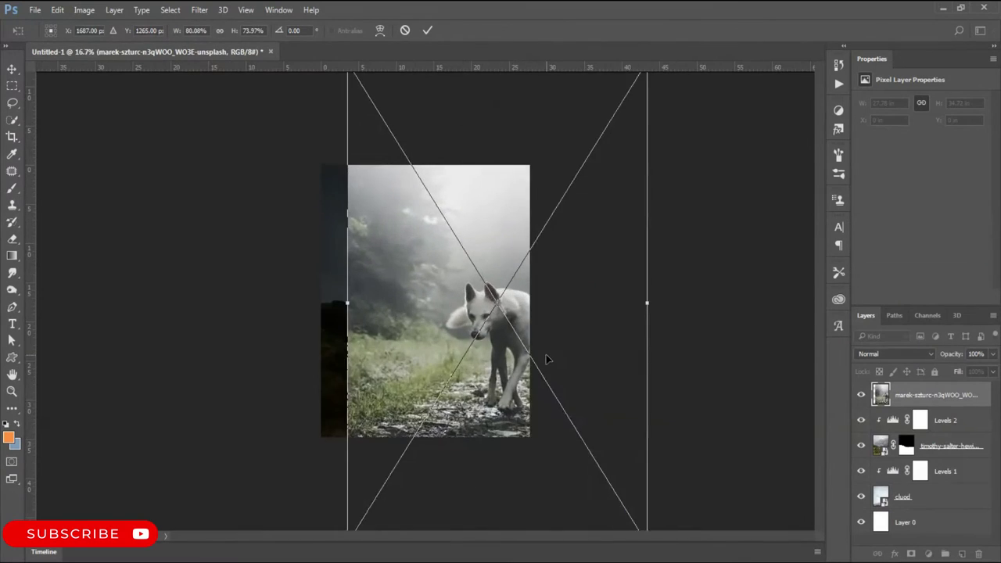
Scale the wolf photo up to fill the canvas and apply the size
key("ctrl+minus")
left_click_drag(527, 167, 541, 106)
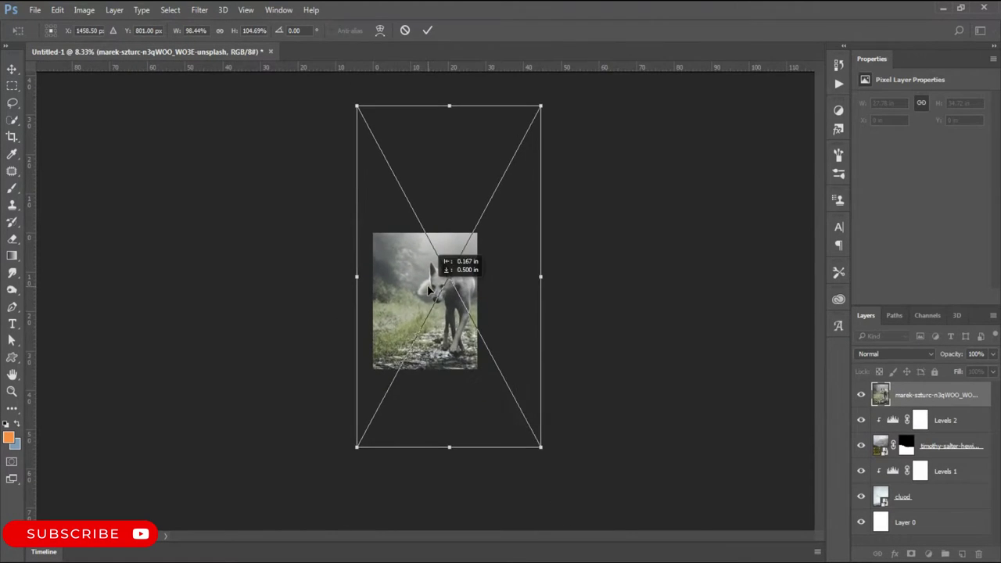
key("ctrl+minus")
mouse_move(518, 139)
left_mouse_down()
mouse_move(516, 151)
mouse_move(527, 122)
left_mouse_up()
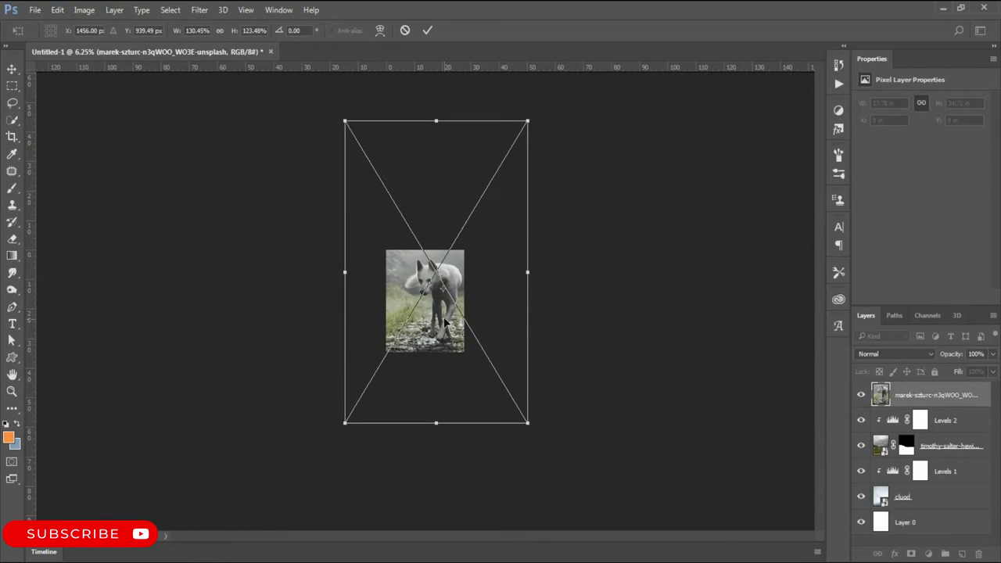
key("ctrl+plus")
key("ctrl+plus")
key("ctrl+plus")
key("ctrl+plus")
key("ctrl+minus")
key("Return")
Rename the wolf layer 'dog' and the valley layer 'mauntan'
double_click(942, 397)
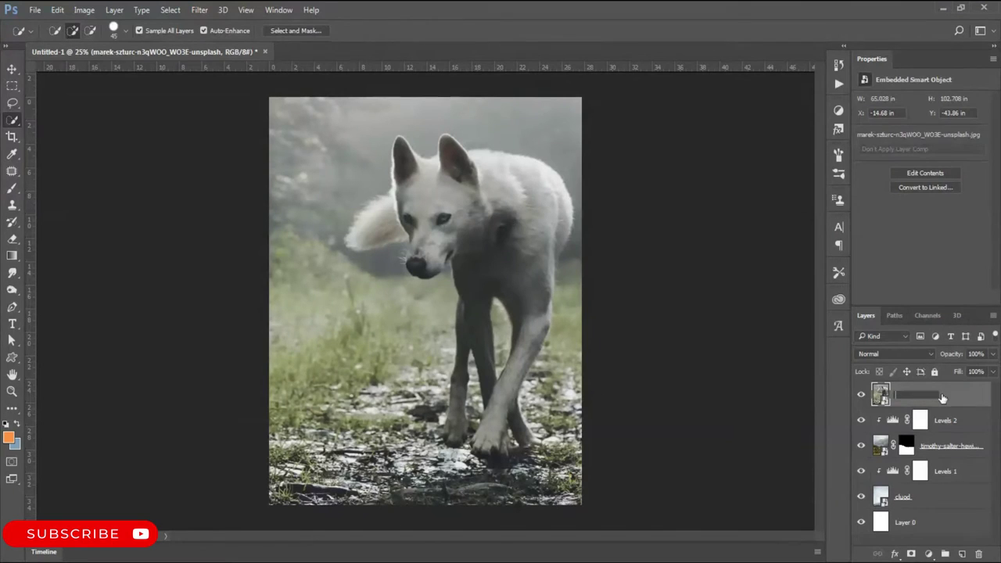
type("dog")
key("Return")
double_click(942, 445)
key("Return")
left_click(899, 395)
key("ctrl+minus")
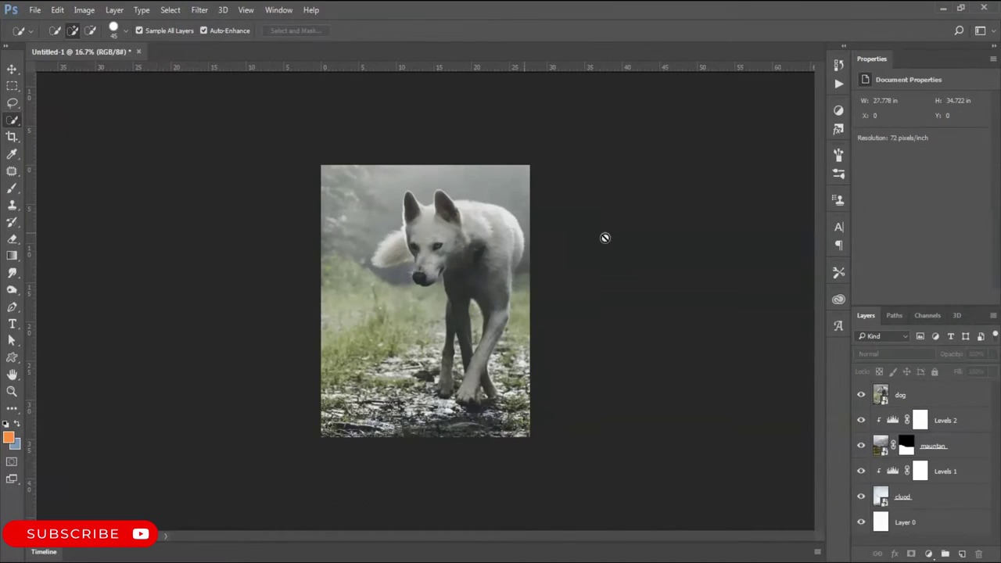
Refine the wolf selection along the left leg, the leg gap, tail and chest
key("ctrl+plus")
key("ctrl+plus")
key("ctrl+plus")
key("bracketleft")
key("bracketleft")
key("bracketleft")
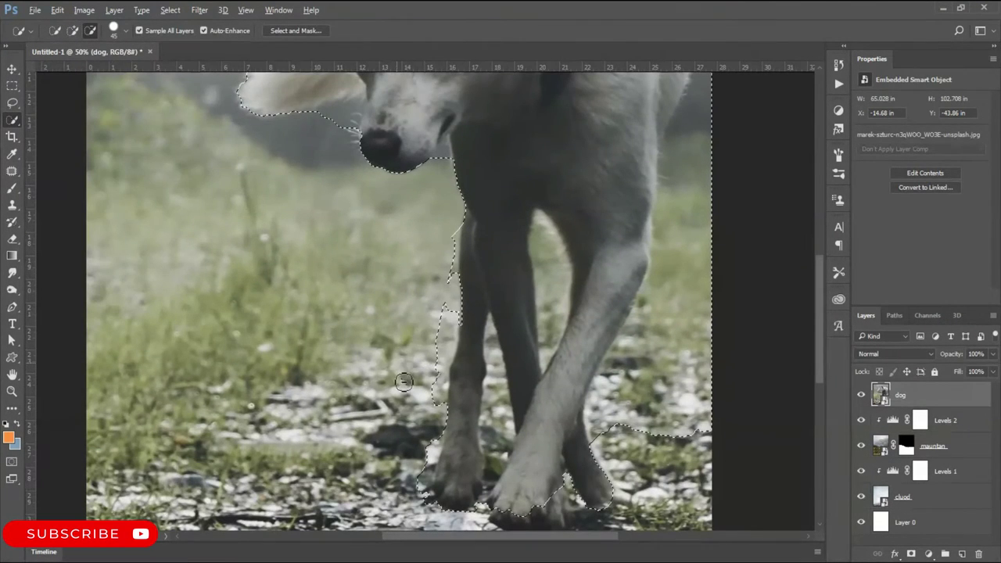
left_click_drag(440, 290, 444, 269)
left_click_drag(541, 223, 552, 342)
scroll(639, 350, "up", 5)
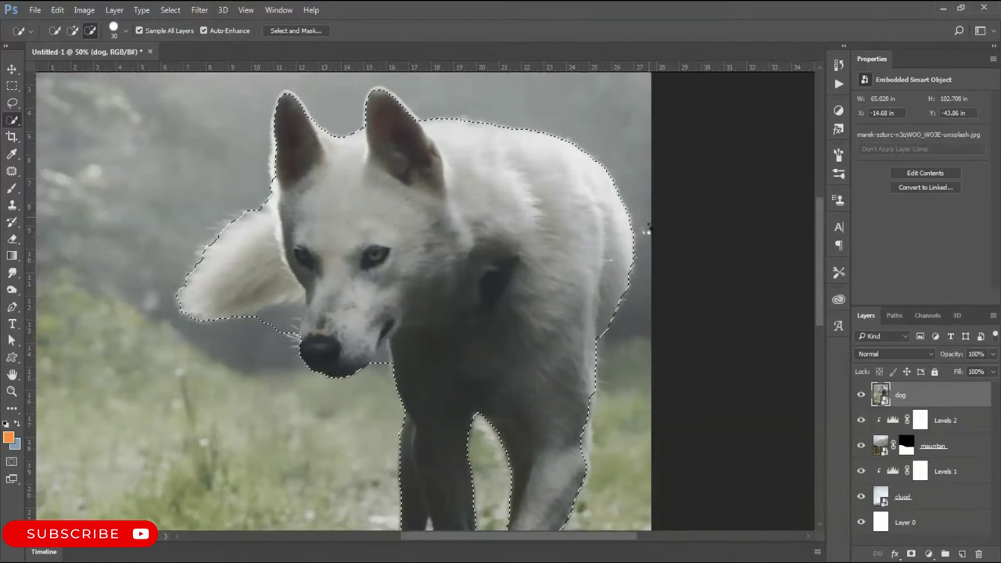
scroll(423, 300, "left", 3)
left_click_drag(391, 306, 414, 296)
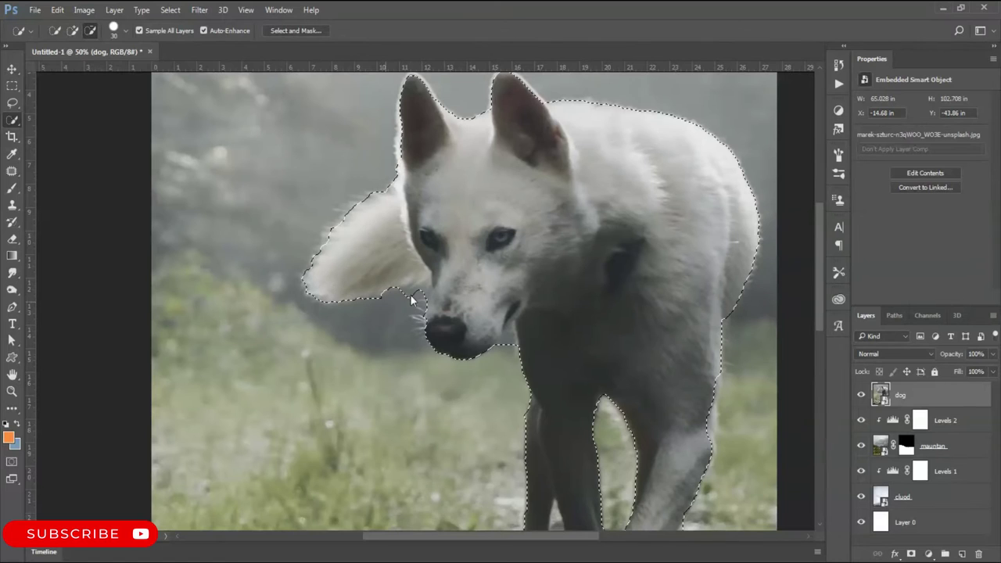
key("bracketleft")
key("bracketleft")
key("bracketleft")
left_click_drag(500, 336, 510, 351)
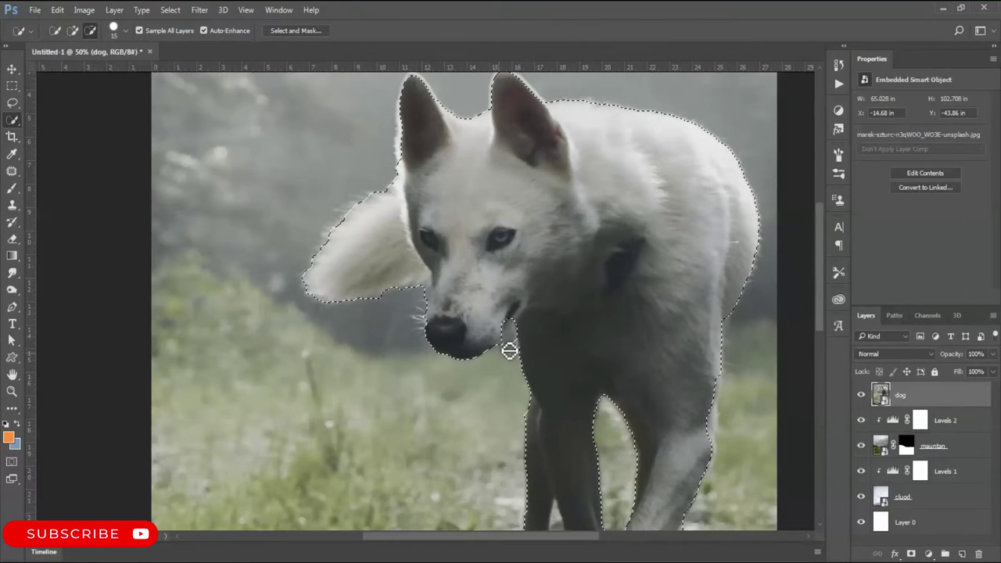
left_click_drag(473, 407, 519, 428)
Remove stray patches near the left leg, add the front paw, and mask the wolf
left_click(460, 400, "alt")
left_click_drag(515, 440, 516, 408)
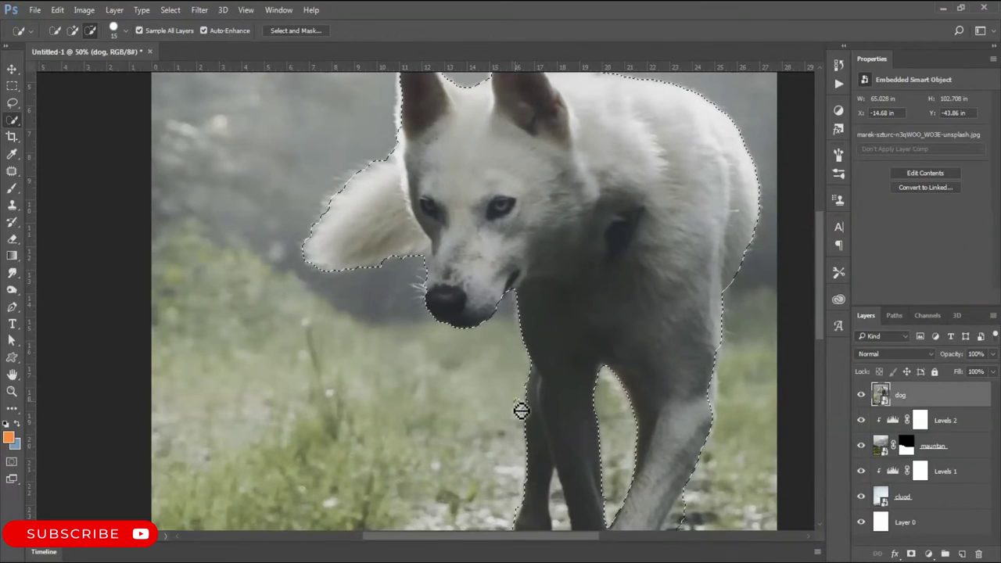
scroll(602, 336, "down", 5)
scroll(602, 337, "right", 3)
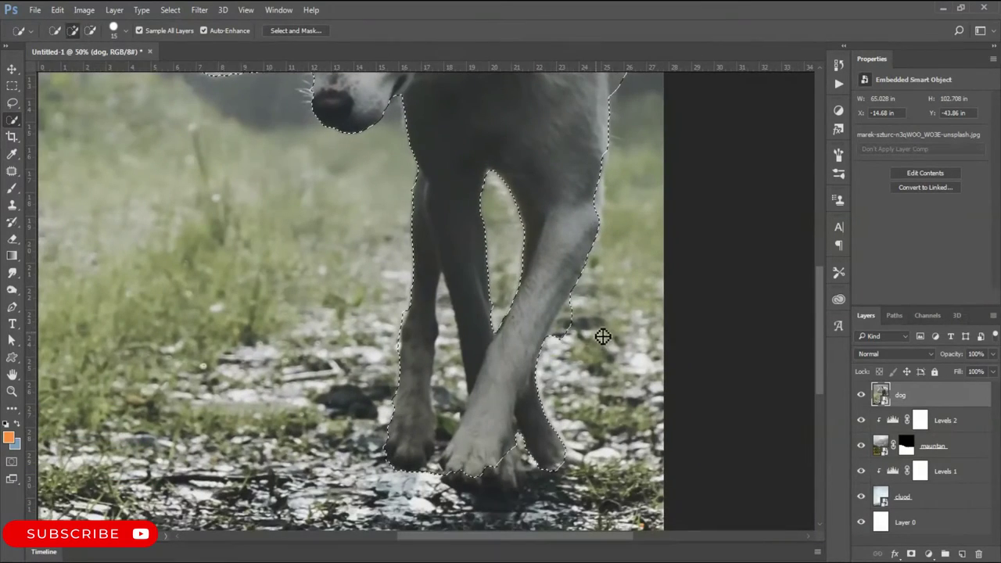
left_click(451, 371, "alt")
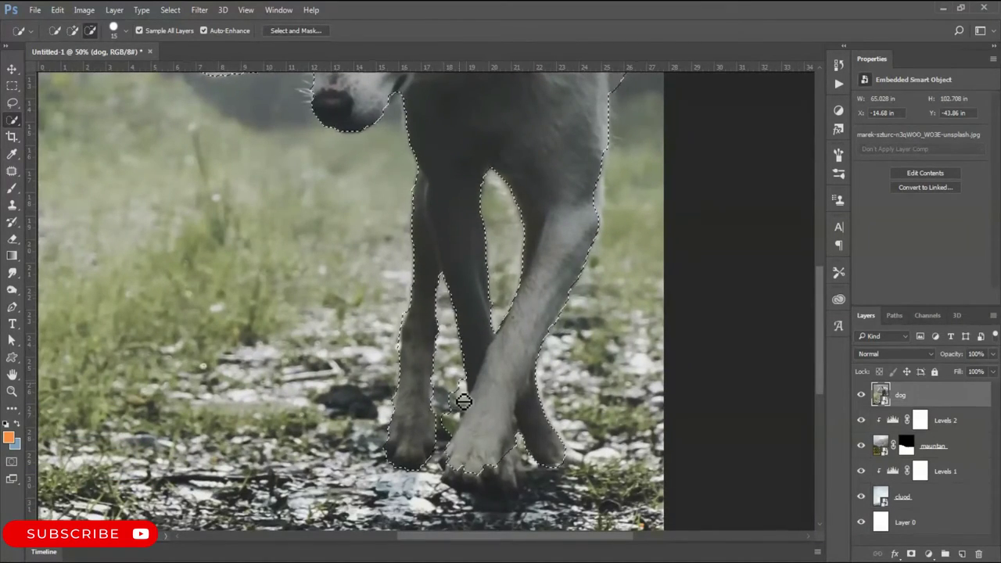
key("bracketright")
key("bracketright")
left_click_drag(473, 485, 512, 475)
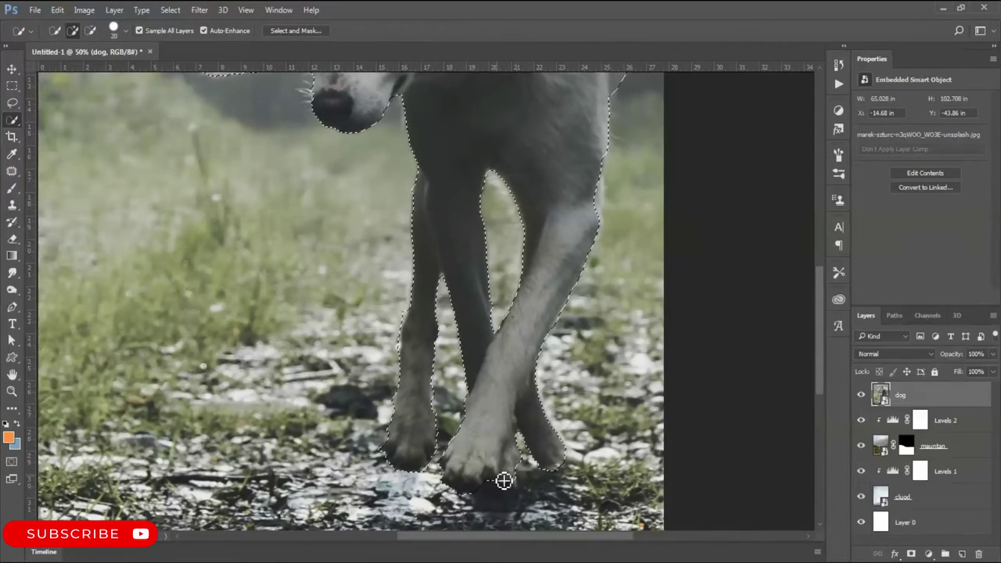
key("ctrl+minus")
Erase the wolf's mask edges around the paws and legs with a varying-opacity eraser
key("e")
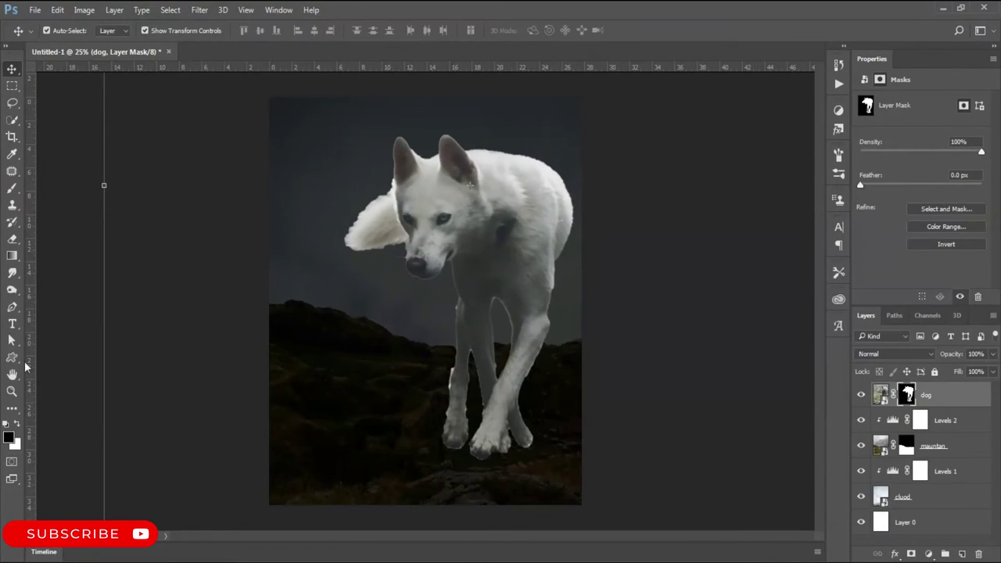
key("ctrl+plus")
key("ctrl+plus")
key("ctrl+plus")
key("ctrl+plus")
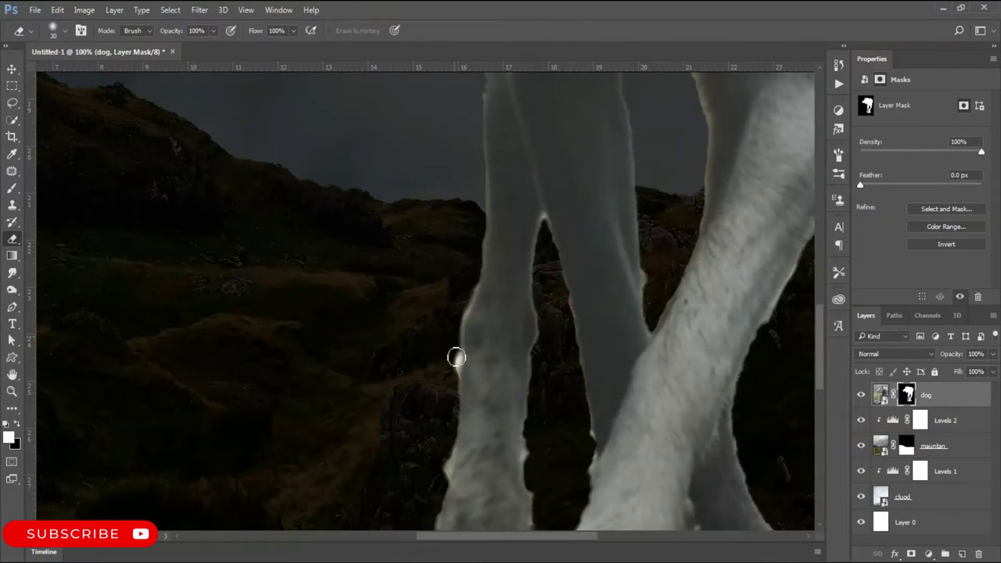
scroll(458, 295, "down", 3)
key("0")
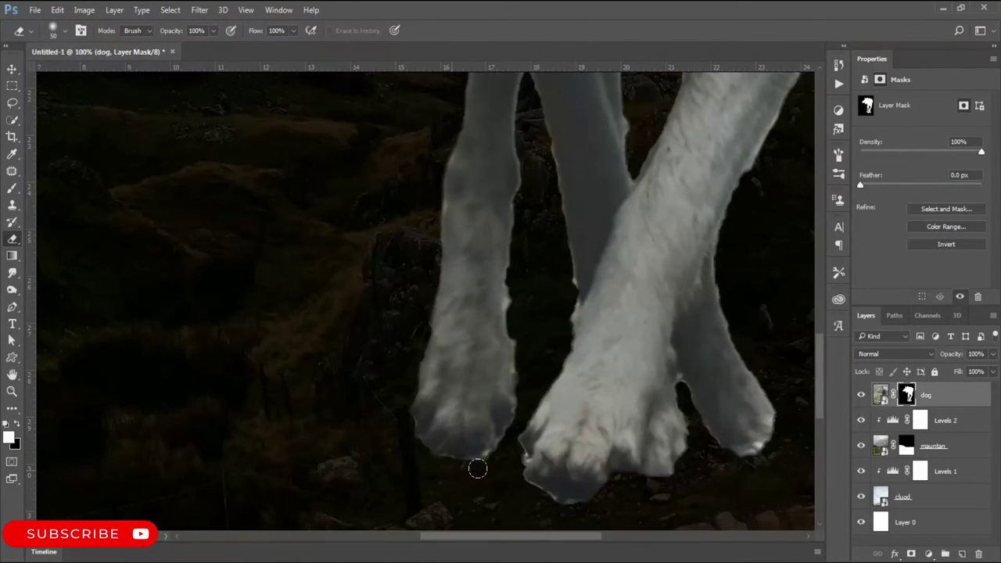
scroll(515, 324, "up", 3)
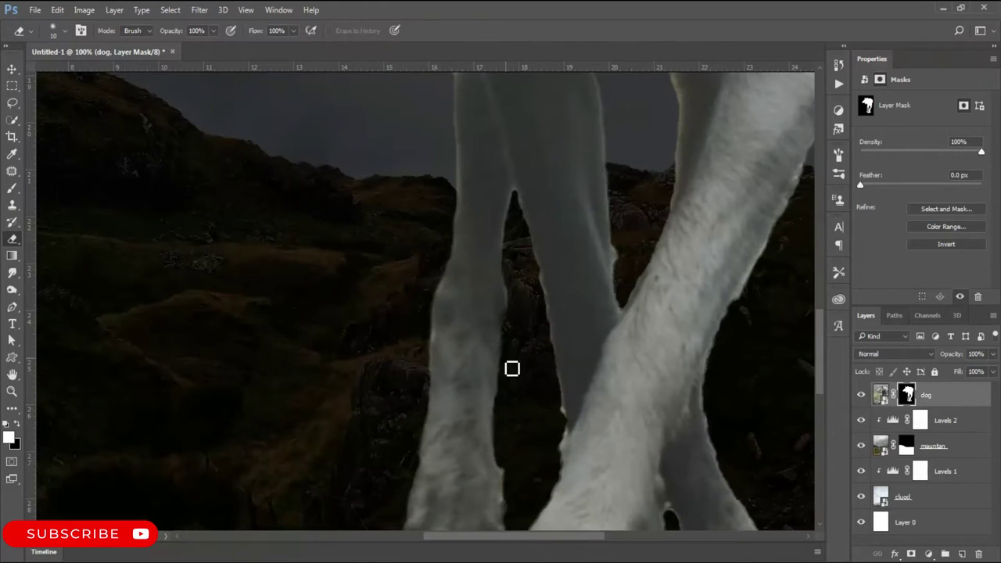
scroll(520, 221, "down", 3)
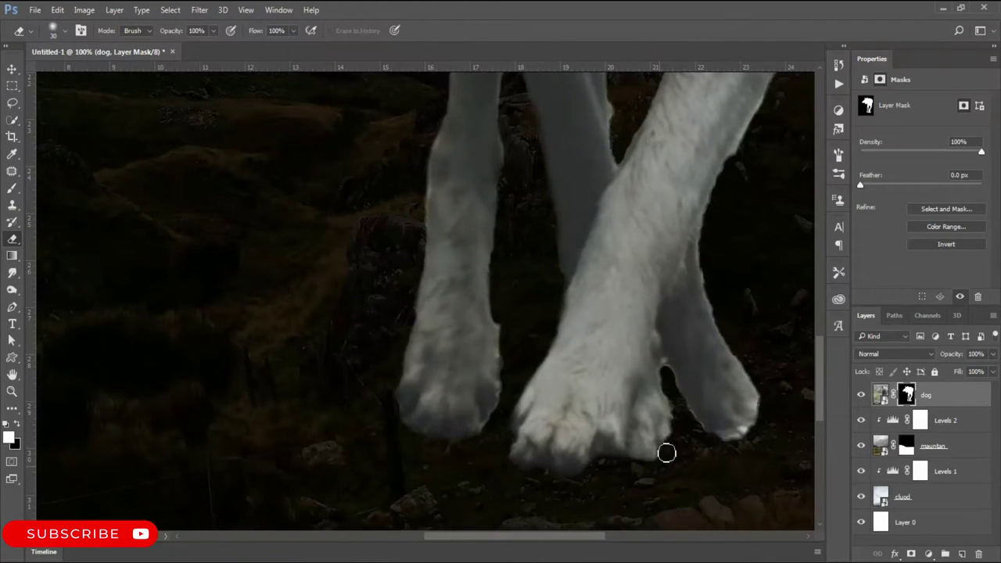
scroll(669, 462, "right", 5)
scroll(342, 212, "up", 3)
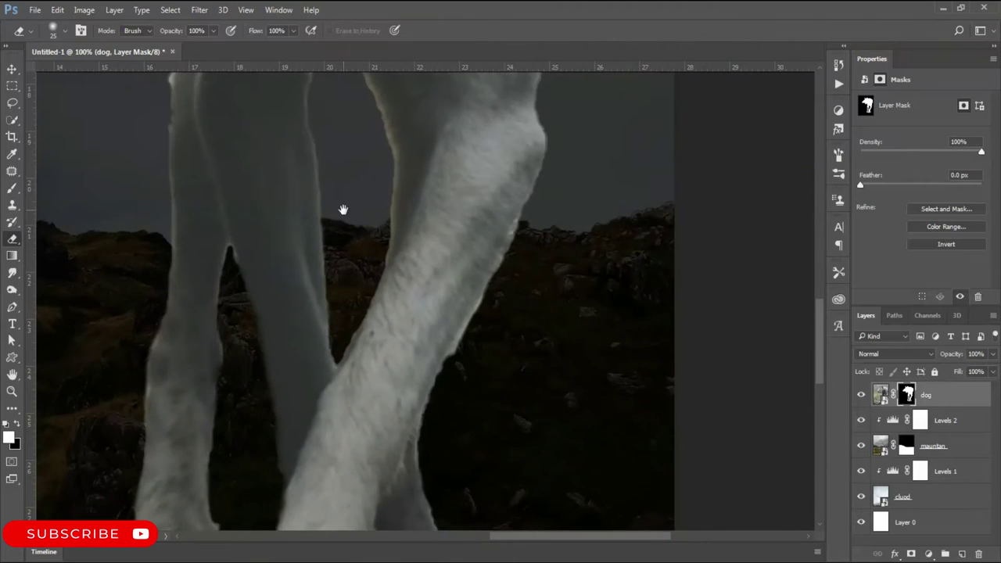
key("7")
key("1")
key("bracketright")
key("bracketright")
key("bracketright")
Tidy the mask edges around the muzzle, tail and ears, then add a clipped Levels layer to the wolf
scroll(358, 358, "left", 5)
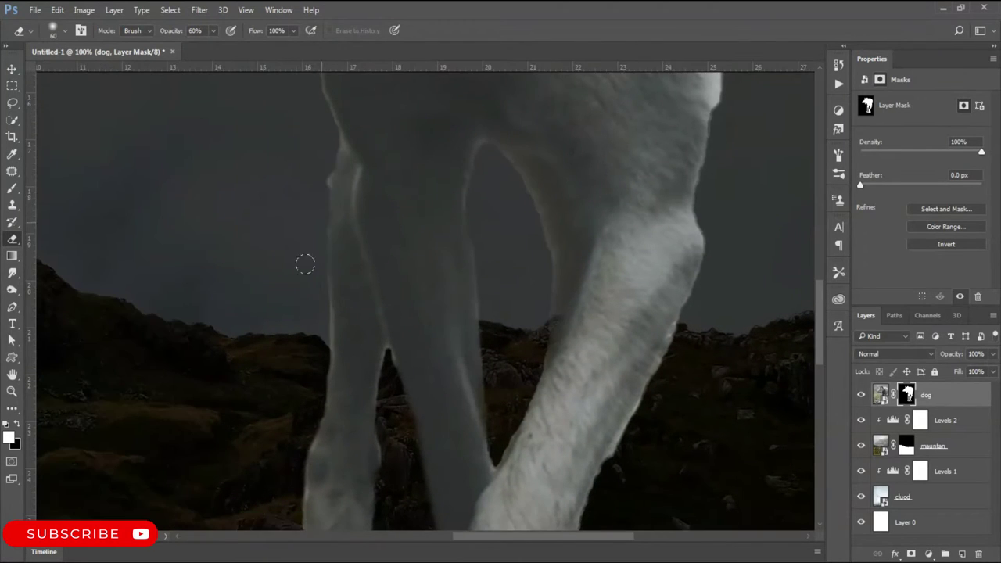
scroll(305, 264, "down", 4)
scroll(317, 186, "up", 3)
scroll(306, 247, "up", 4)
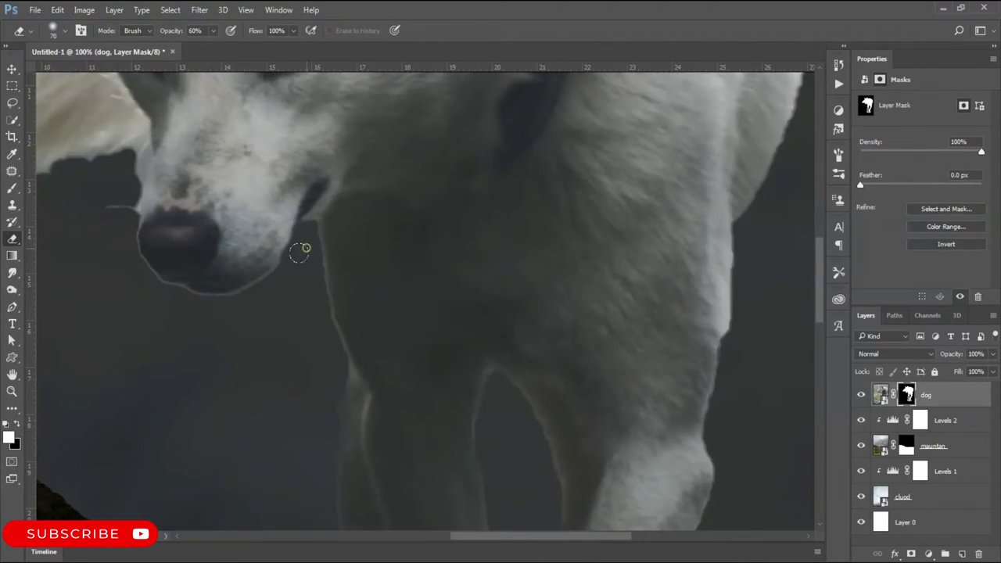
scroll(250, 172, "left", 3)
key("3")
key("8")
scroll(265, 203, "left", 5)
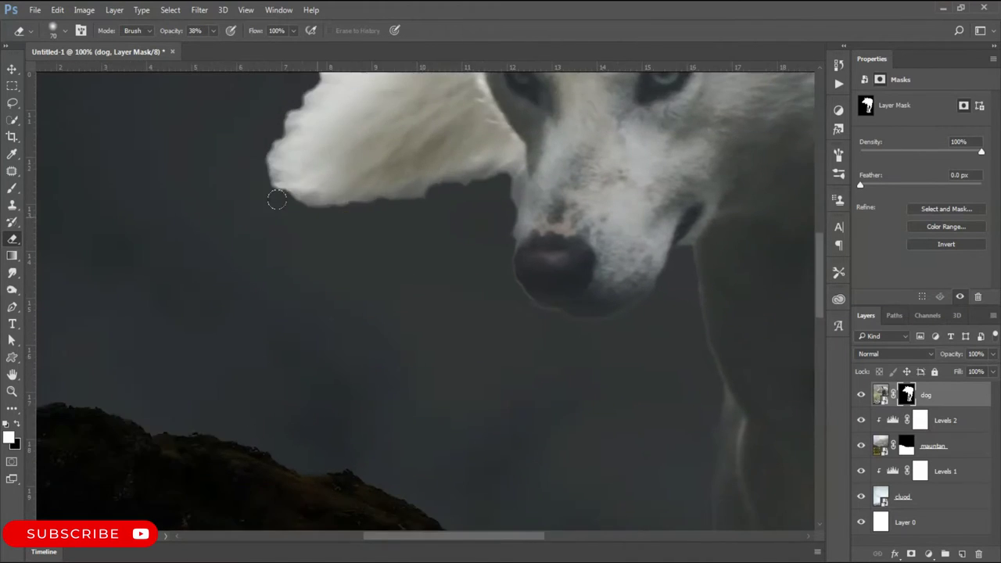
scroll(250, 250, "up", 4)
key("6")
key("6")
scroll(313, 250, "right", 4)
scroll(297, 274, "up", 6)
key("bracketleft")
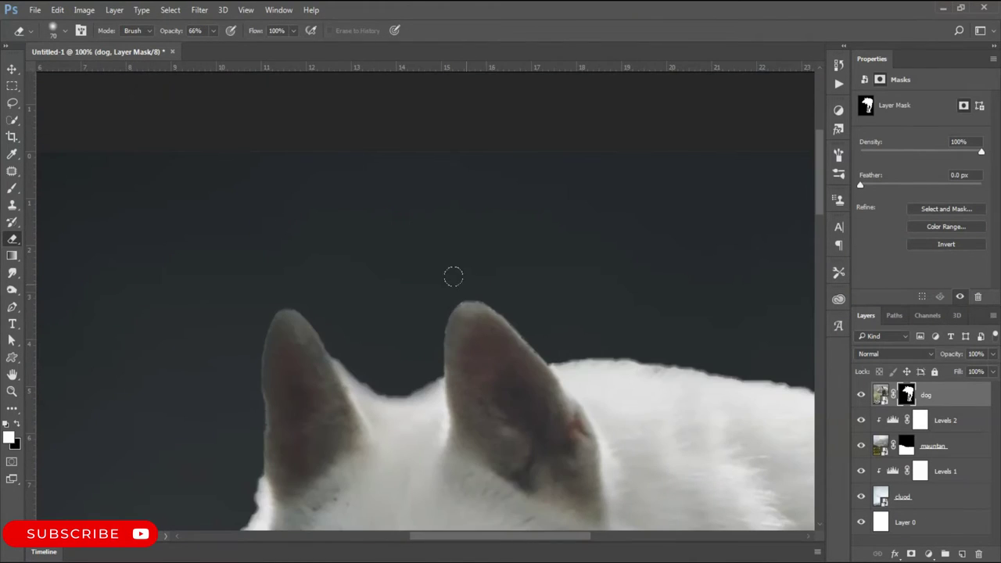
scroll(454, 274, "right", 4)
scroll(568, 336, "down", 1)
scroll(391, 234, "right", 4)
scroll(328, 297, "down", 3)
scroll(329, 375, "down", 5)
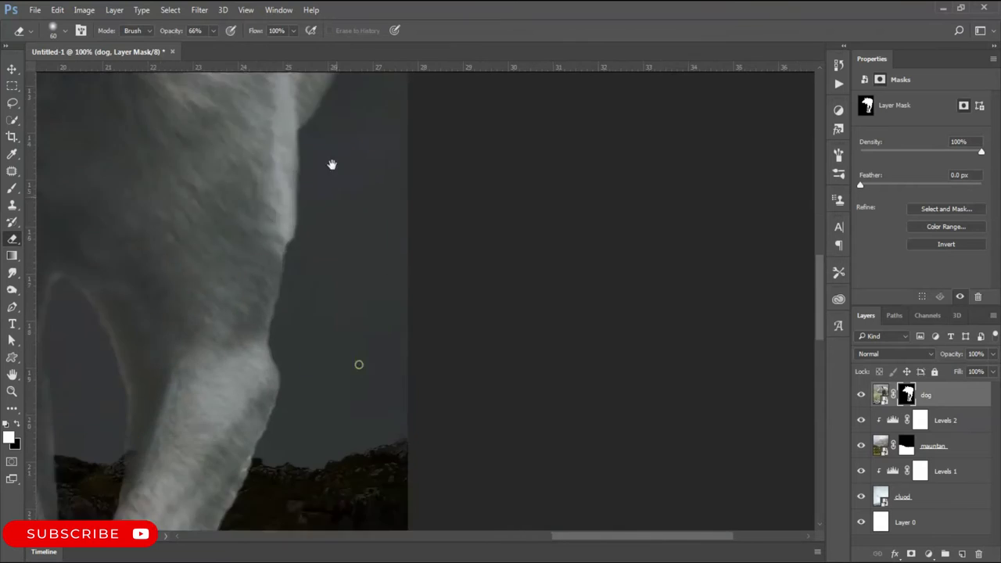
scroll(258, 180, "down", 5)
scroll(391, 243, "left", 4)
key("bracketleft")
key("bracketleft")
key("ctrl+minus")
key("ctrl+minus")
key("ctrl+minus")
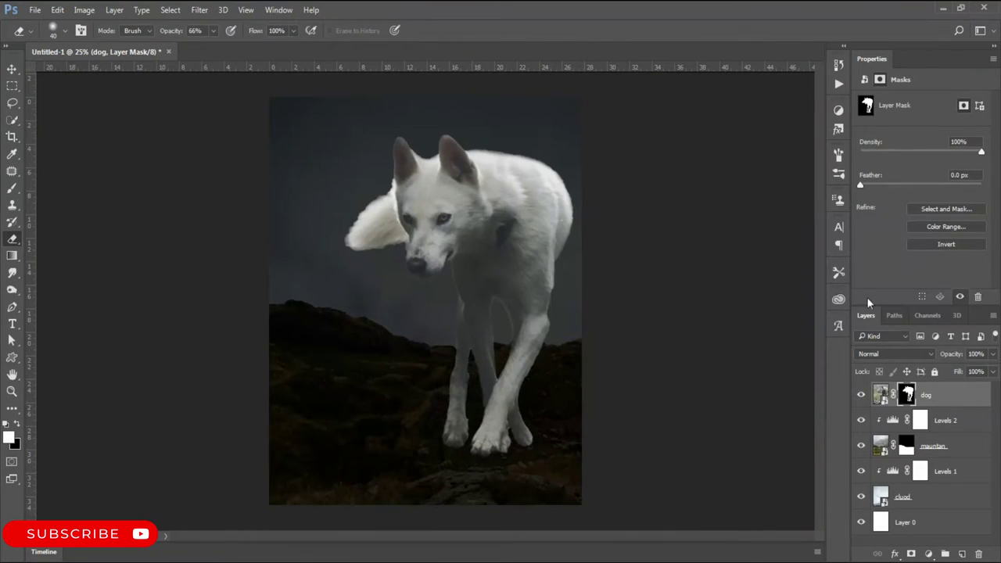
left_click(838, 110)
left_click(745, 134)
Darken the wolf by lowering the Levels output and tuning the input levels
left_click_drag(983, 229, 935, 229)
left_click_drag(942, 193, 888, 193)
left_click_drag(875, 229, 882, 230)
left_click_drag(935, 229, 920, 229)
left_click_drag(983, 193, 973, 193)
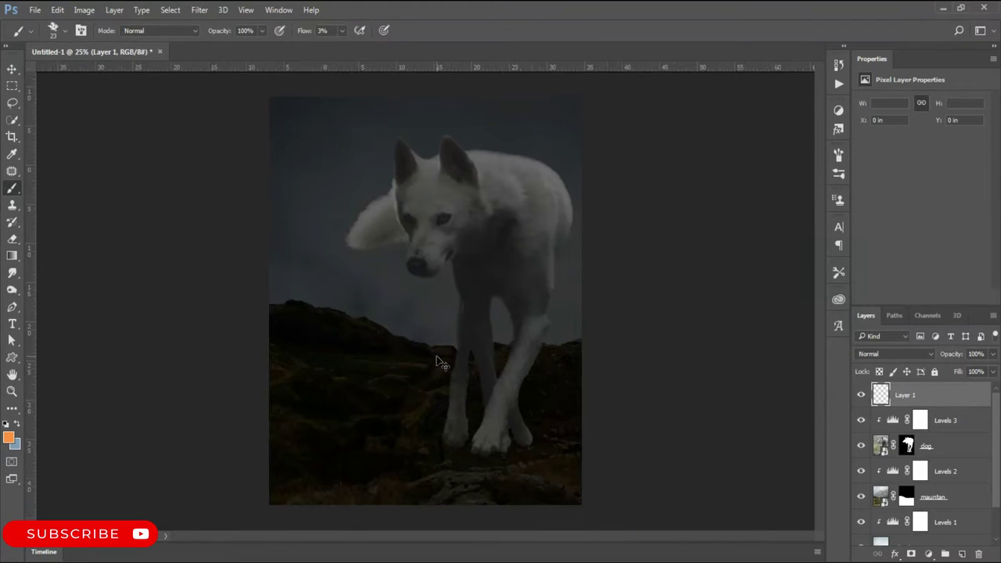
Paint light grey fog at 35% opacity around the wolf's feet and across the canvas
left_click(14, 442)
key("Return")
key("3")
key("5")
mouse_move(516, 422)
left_mouse_down()
mouse_move(438, 469)
mouse_move(352, 446)
left_mouse_up()
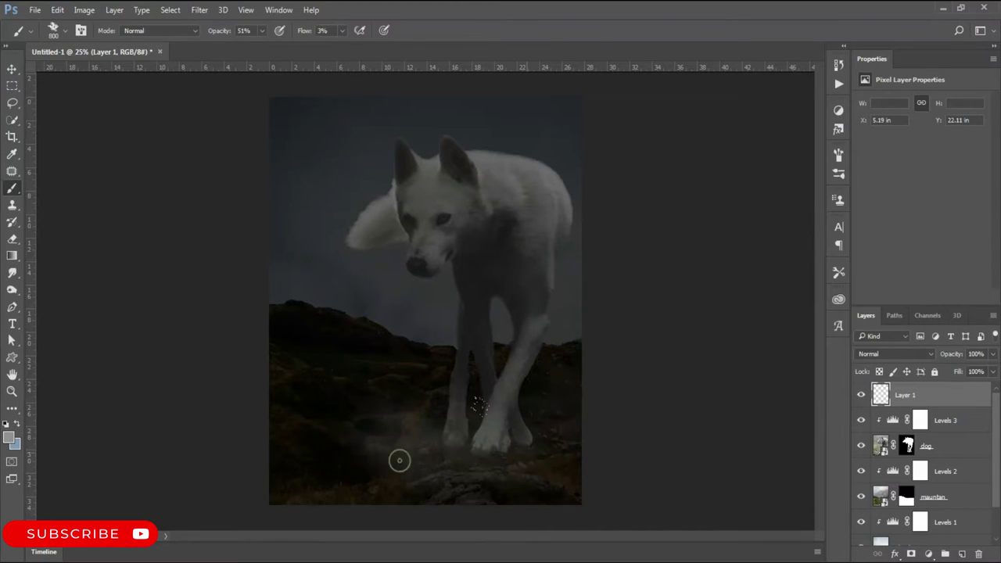
mouse_move(515, 453)
left_mouse_down()
mouse_move(304, 253)
mouse_move(484, 290)
left_mouse_up()
left_click_drag(219, 31, 245, 40)
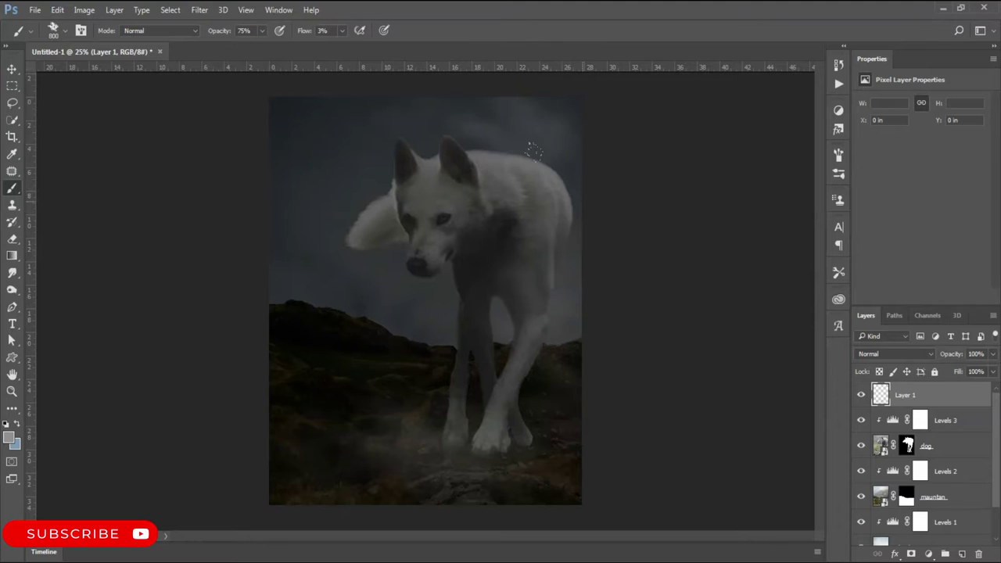
Brighten the fog along the bottom and lower right with a large cloud brush
right_click(388, 458)
scroll(548, 391, "down", 2)
left_click(376, 430)
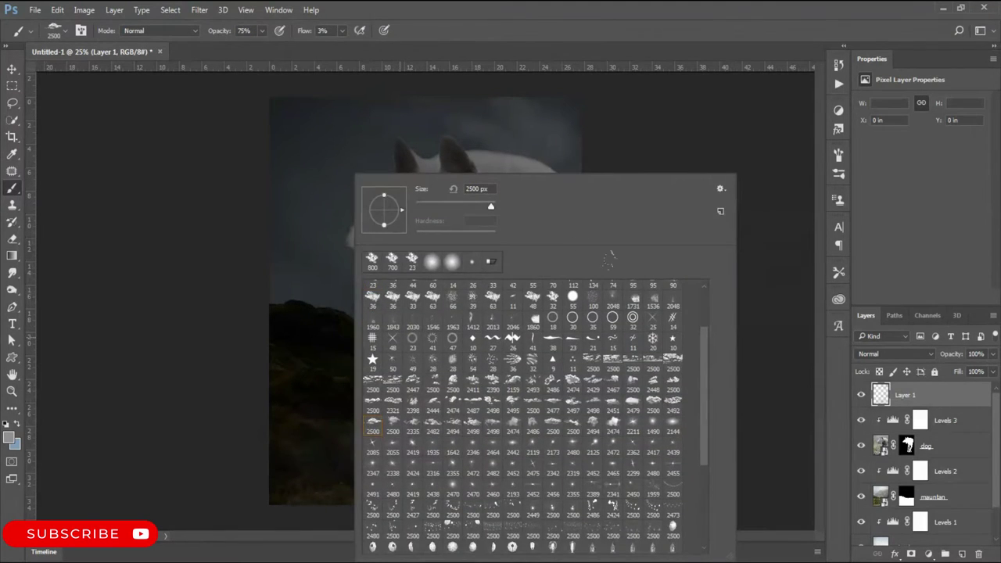
left_click(280, 402)
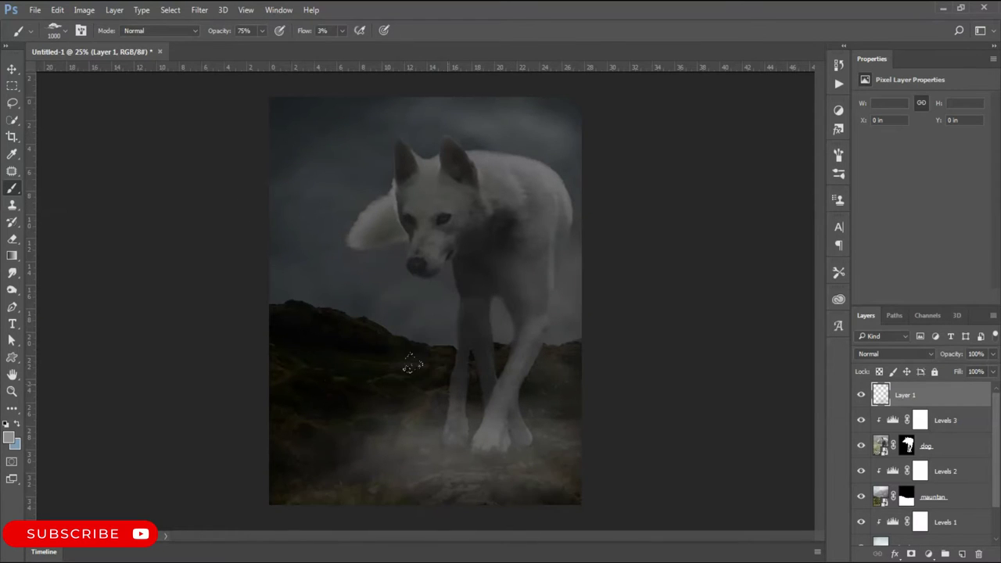
left_click_drag(412, 364, 555, 414)
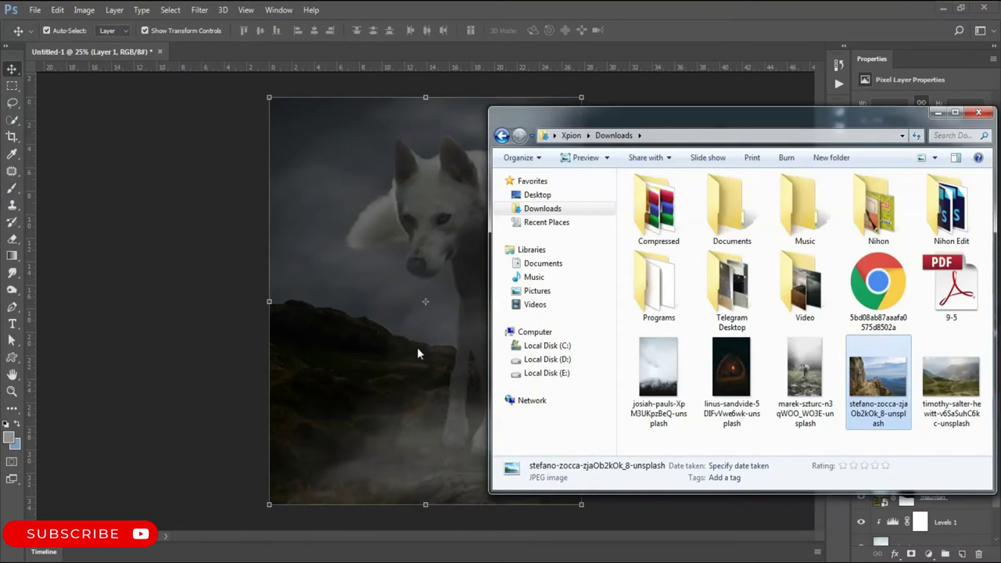
Place the cliff photo and scale it over the lower canvas, restoring full opacity
mouse_move(417, 353)
left_mouse_down()
mouse_move(425, 300)
mouse_move(375, 423)
left_mouse_up()
left_click_drag(542, 277, 577, 219)
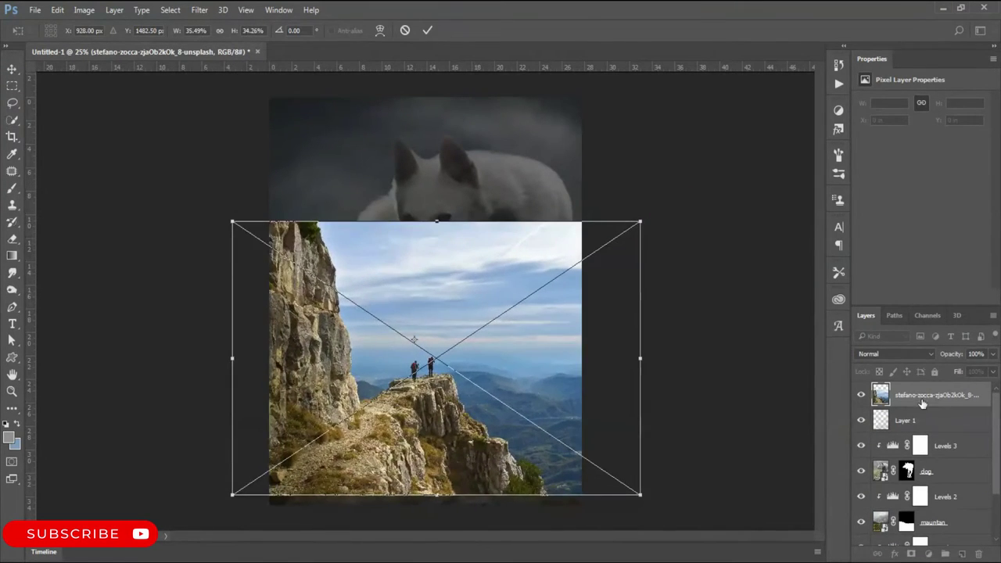
key("5")
key("5")
left_click_drag(158, 183, 148, 173)
left_click_drag(594, 173, 614, 134)
mouse_move(546, 292)
left_mouse_down()
mouse_move(423, 309)
mouse_move(396, 351)
mouse_move(444, 447)
left_mouse_up()
key("0")
left_click(428, 29)
Quick Select the rocky cliff and erase the hikers from its top
key("w")
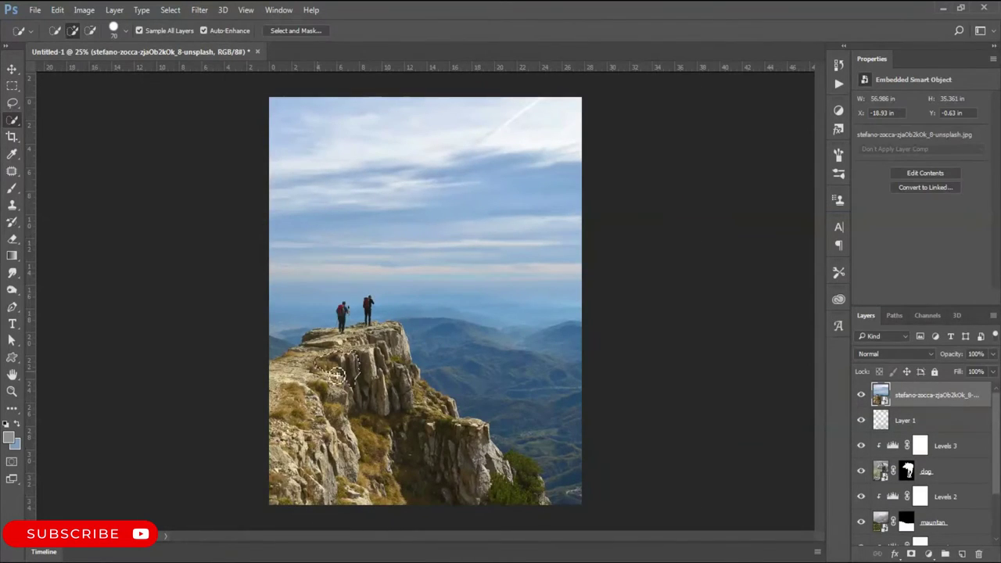
scroll(294, 308, "up", 1)
left_click_drag(360, 273, 300, 184)
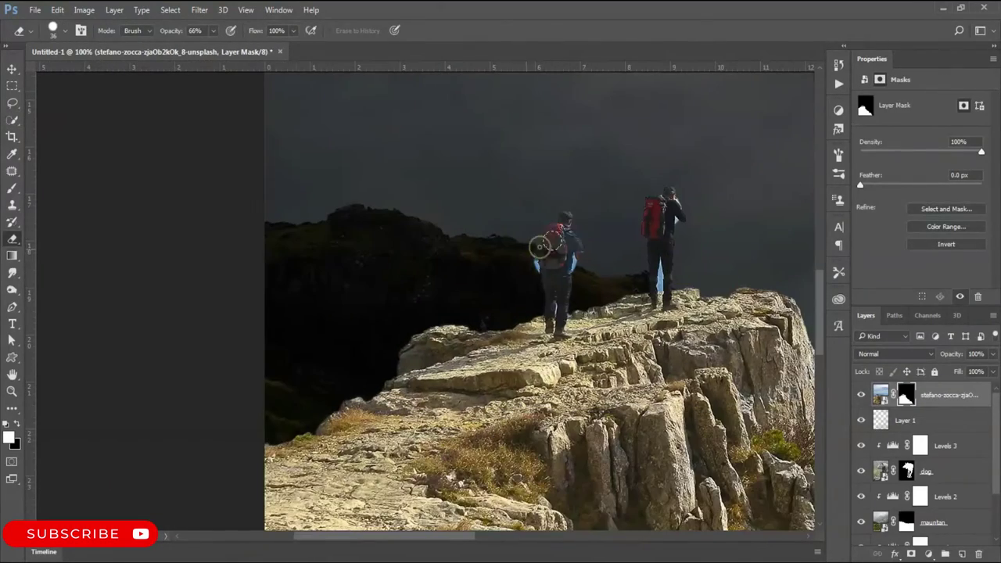
left_click_drag(548, 241, 554, 290)
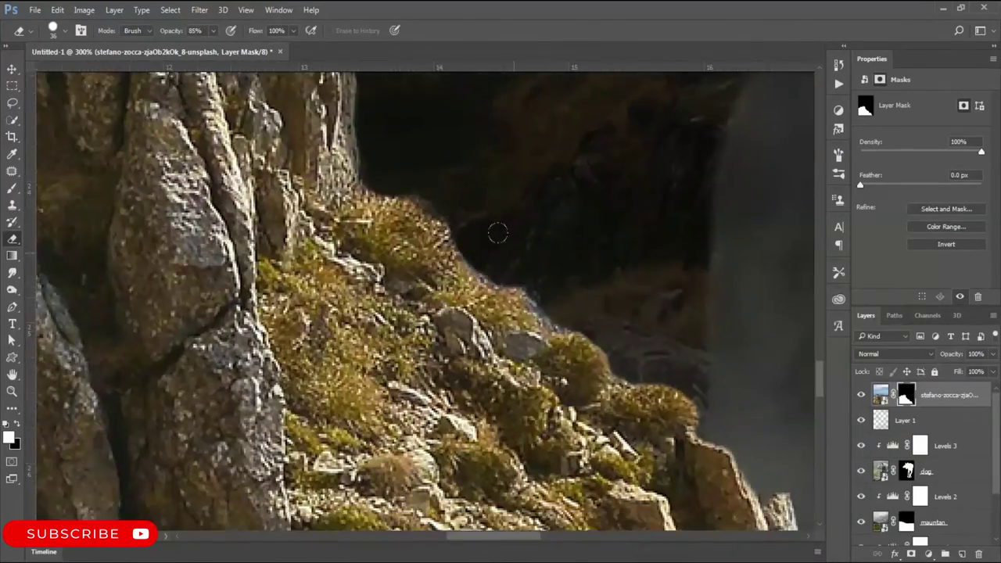
Erase the cliff mask edges around the grass and tree at varying opacity
key("8")
key("5")
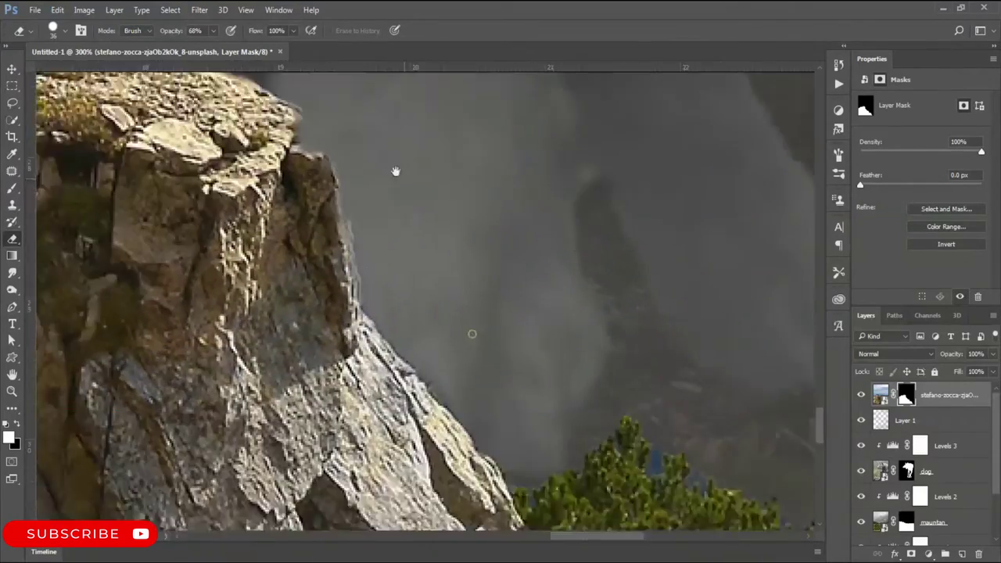
key("6")
key("8")
left_click_drag(465, 187, 209, 45)
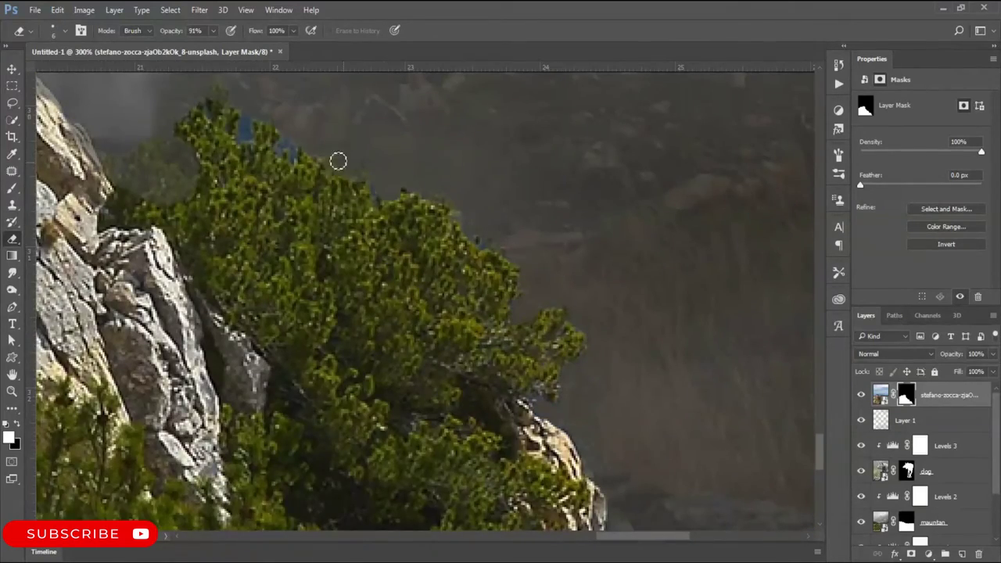
scroll(333, 165, "right", 5)
scroll(312, 184, "down", 3)
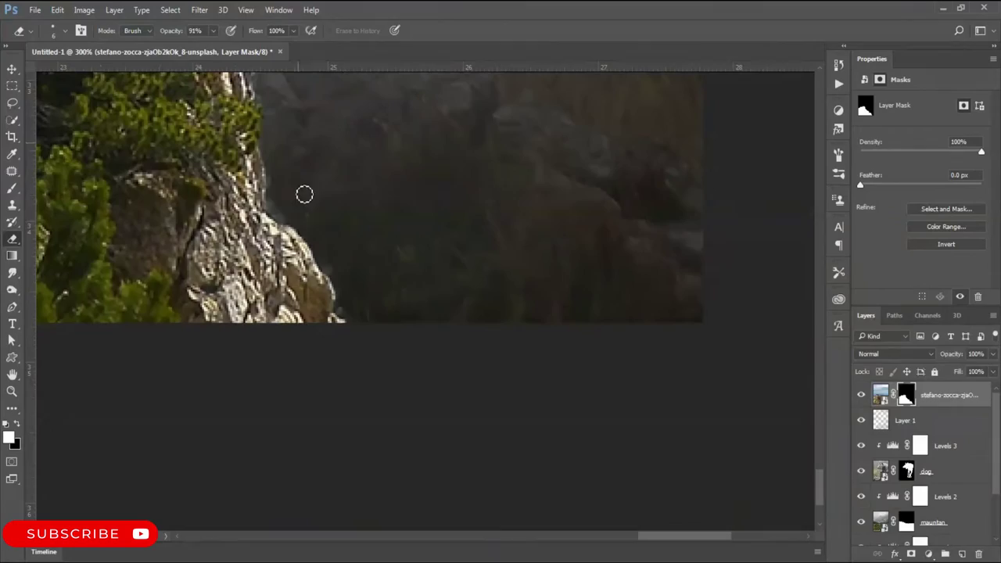
scroll(277, 203, "up", 3)
scroll(312, 219, "down", 3)
scroll(391, 235, "up", 8)
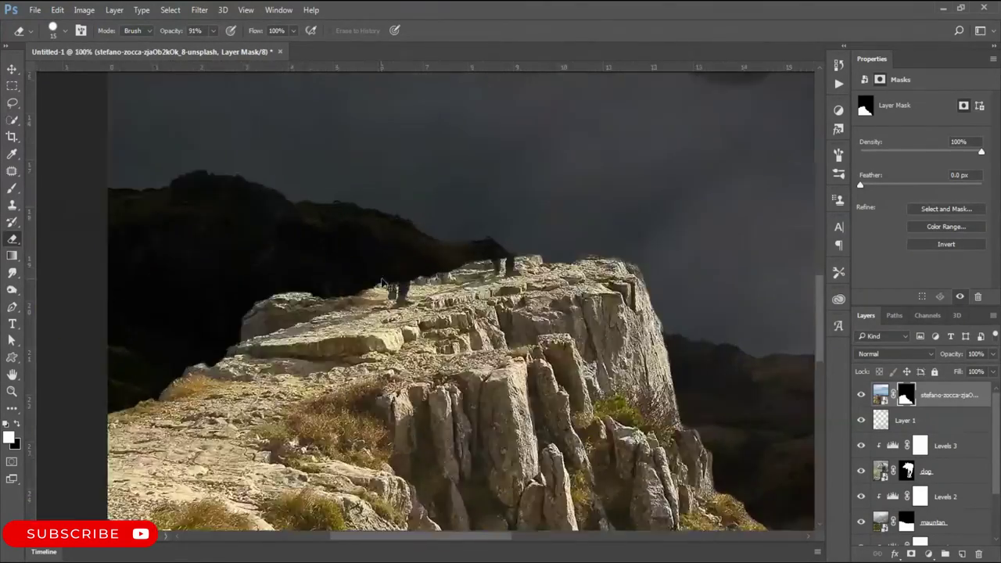
Clone Stamp rock texture over the leftover hiker legs on the cliff layer
key("s")
key("bracketright")
key("bracketright")
key("bracketright")
key("ctrl+2")
left_click(469, 235, "alt")
left_click_drag(407, 242, 426, 281)
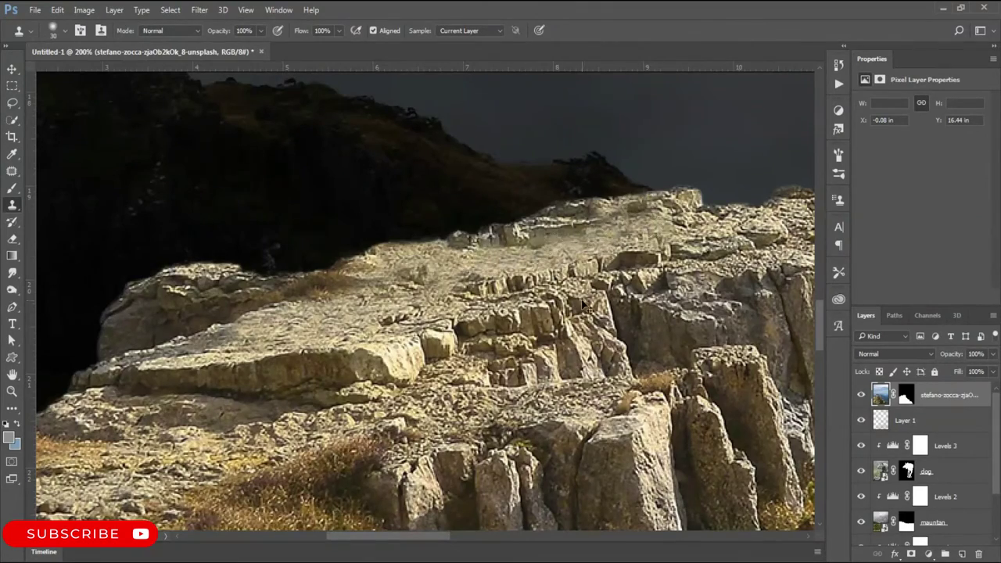
Move the cliff toward the lower left and enlarge it with Free Transform
key("ctrl+plus")
key("ctrl+minus")
key("ctrl+minus")
key("ctrl+minus")
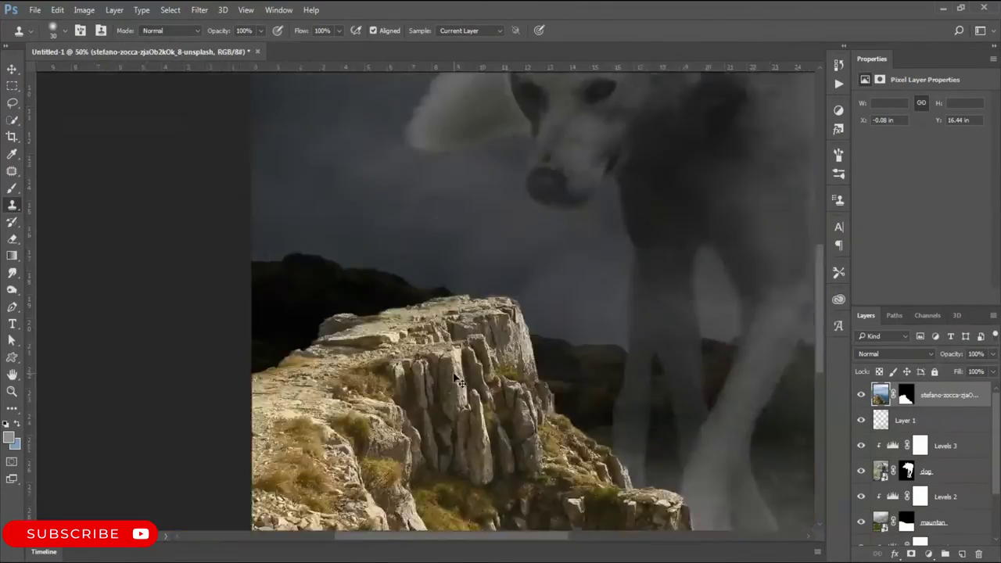
key("ctrl+t")
left_click_drag(413, 390, 428, 446)
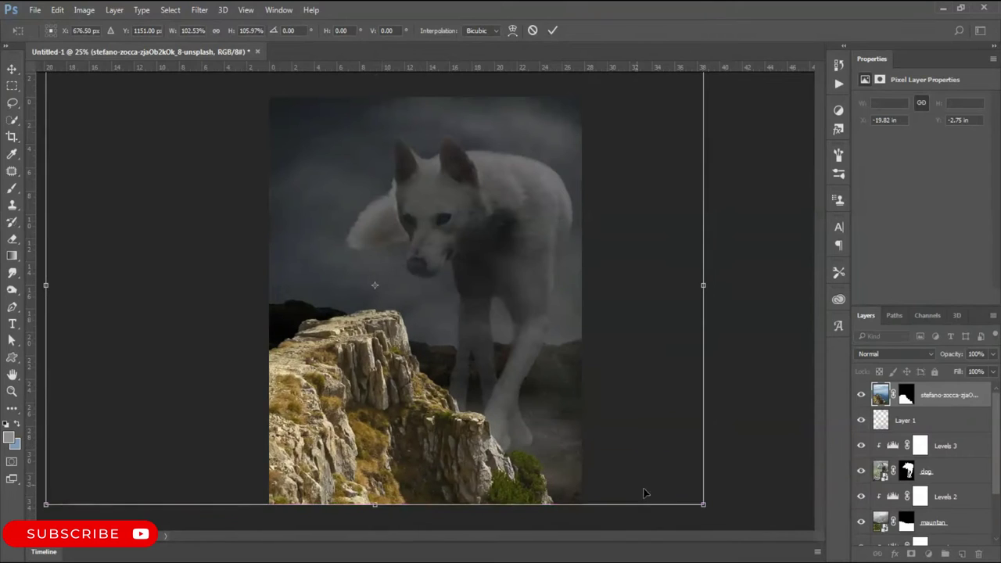
key("ctrl+minus")
key("b")
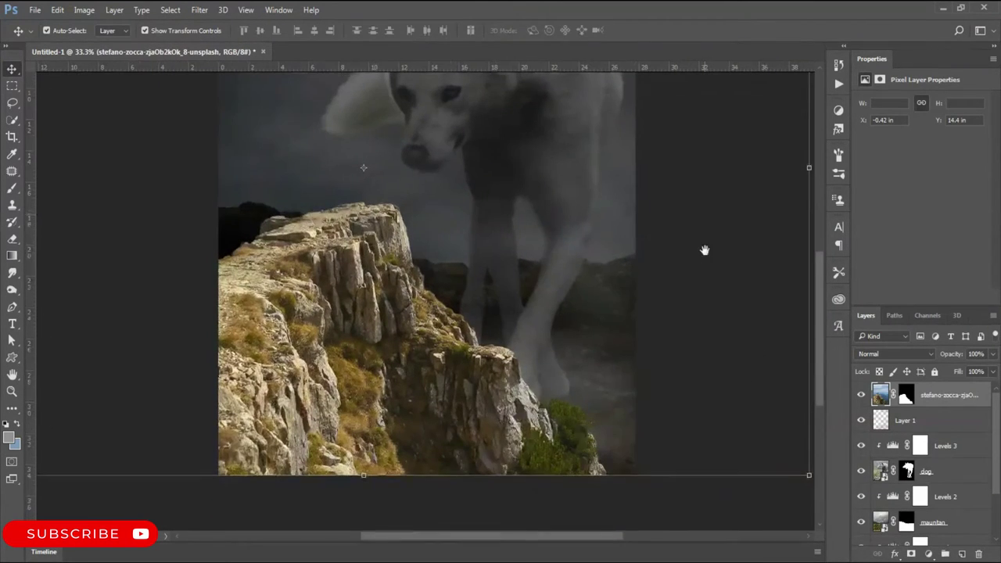
Darken the cliff with clipped Levels (deeper shadows, dimmer highlights) and a lowered clipped Curves
key("ctrl+alt+g")
left_click_drag(875, 193, 886, 193)
left_click_drag(982, 229, 907, 229)
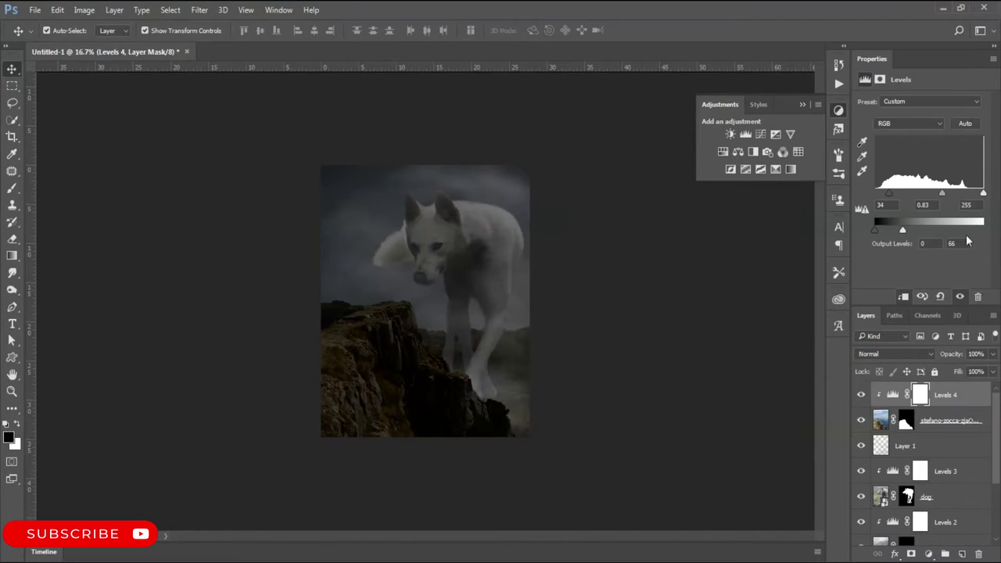
left_click_drag(944, 169, 945, 159)
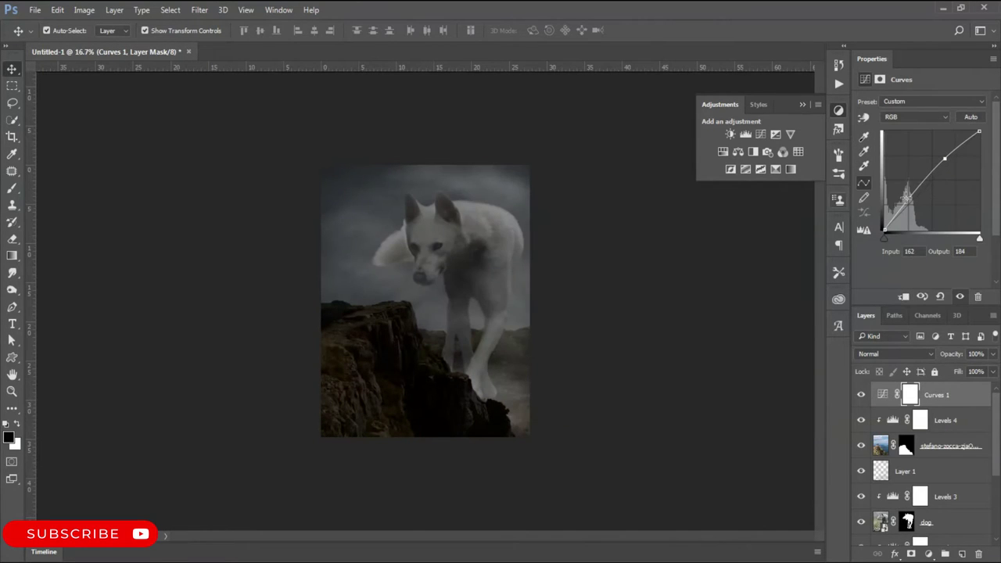
left_click_drag(905, 195, 909, 206)
key("ctrl+alt+g")
key("e")
Place the torch-bearer photo at 50% opacity, shrinking it and moving it up-left
scroll(342, 357, "up", 3)
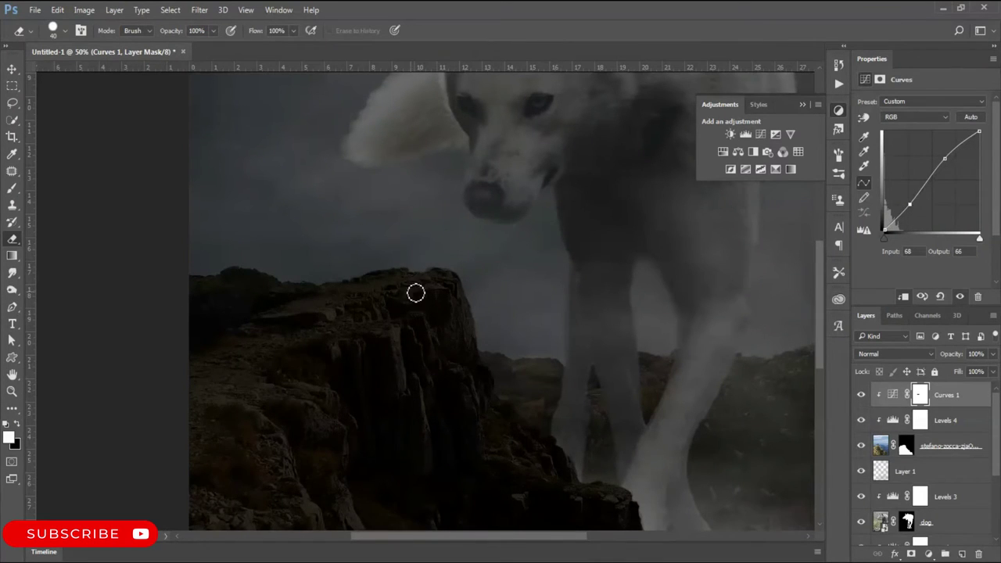
scroll(415, 292, "down", 2)
mouse_move(417, 83)
left_mouse_down()
mouse_move(358, 221)
mouse_move(391, 271)
mouse_move(417, 227)
left_mouse_up()
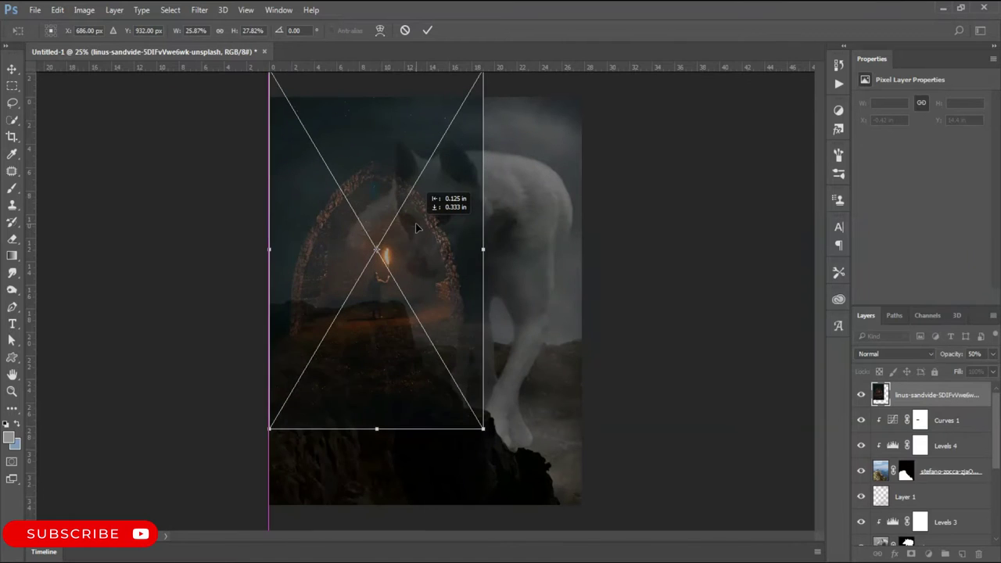
Commit the torch photo and mask it to a Quick Selection of the figure and flame
left_click(426, 30)
key("w")
key("0")
scroll(448, 298, "up", 3)
left_click_drag(450, 258, 448, 297)
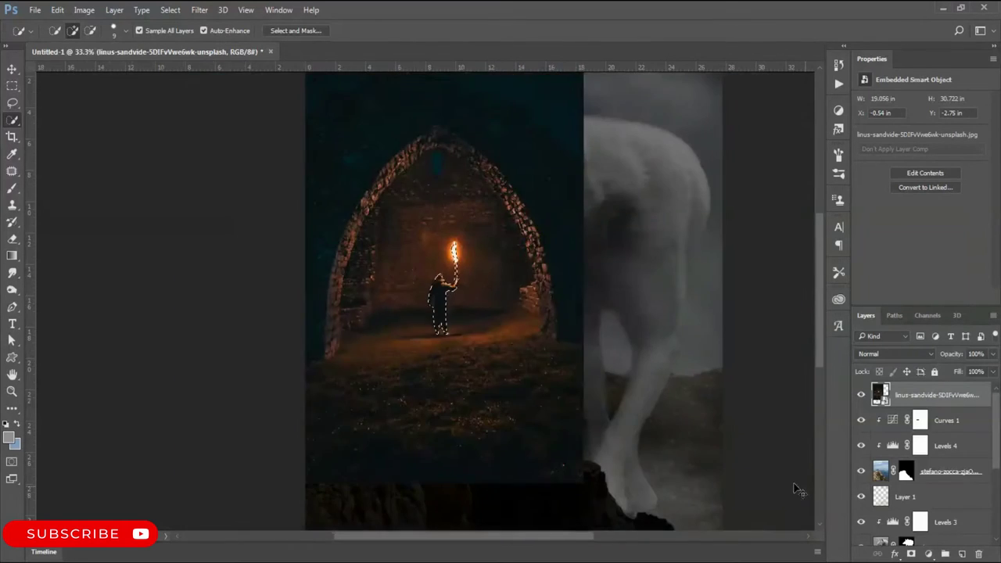
left_click(910, 554)
Position the cut-out figure on the cliff and zoom in to clean its mask
key("v")
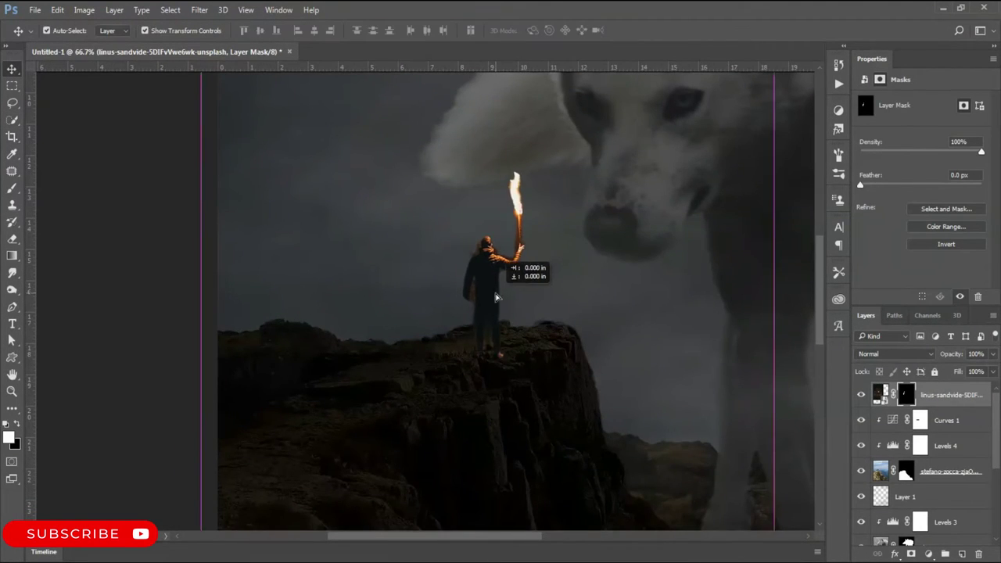
key("ctrl+plus")
key("ctrl+plus")
key("e")
scroll(466, 303, "right", 2)
scroll(493, 274, "up", 1)
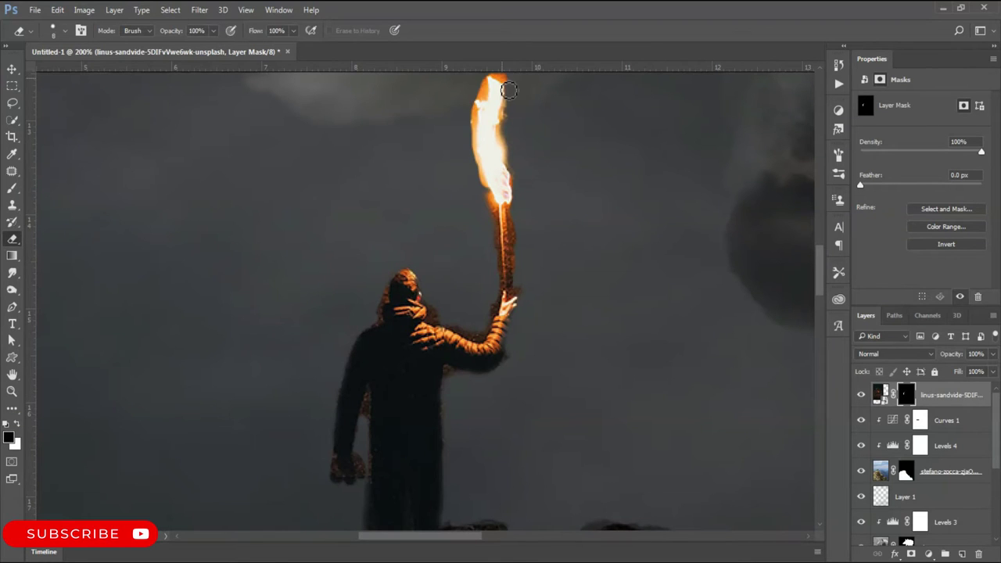
Erase ragged mask edges around the flame, arm and legs at reduced eraser opacity
scroll(412, 277, "down", 5)
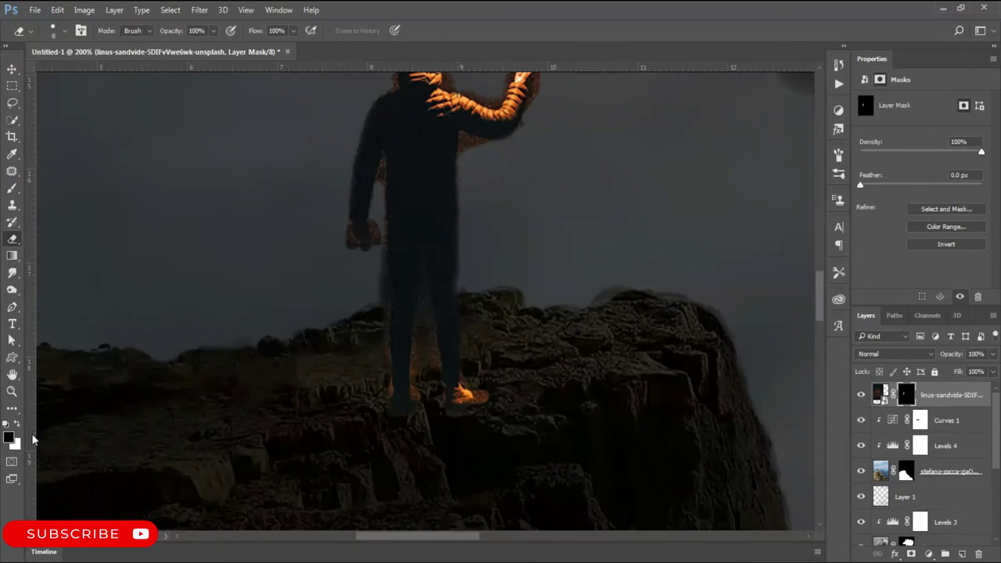
key("x")
key("ctrl+plus")
scroll(456, 406, "down", 2)
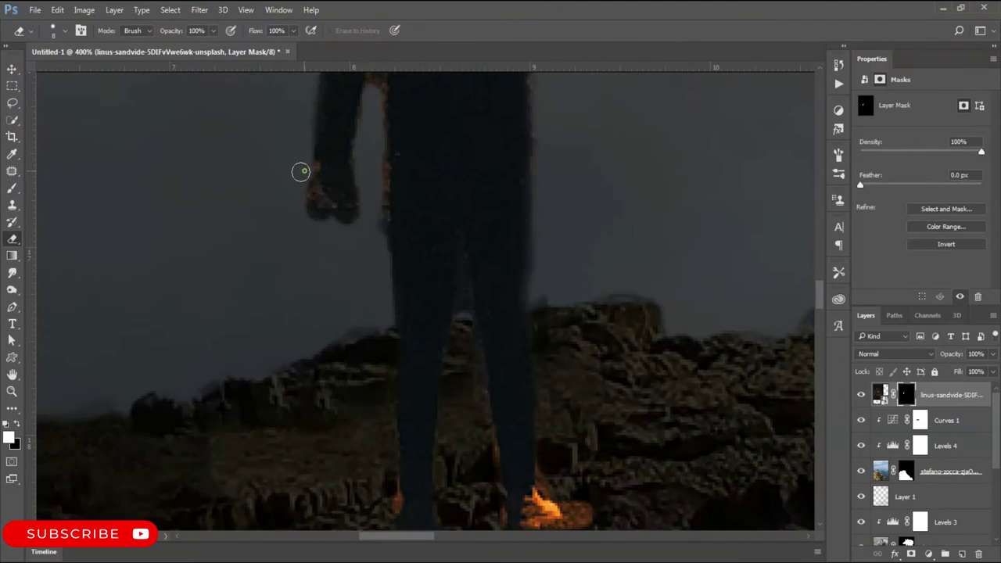
scroll(299, 170, "up", 5)
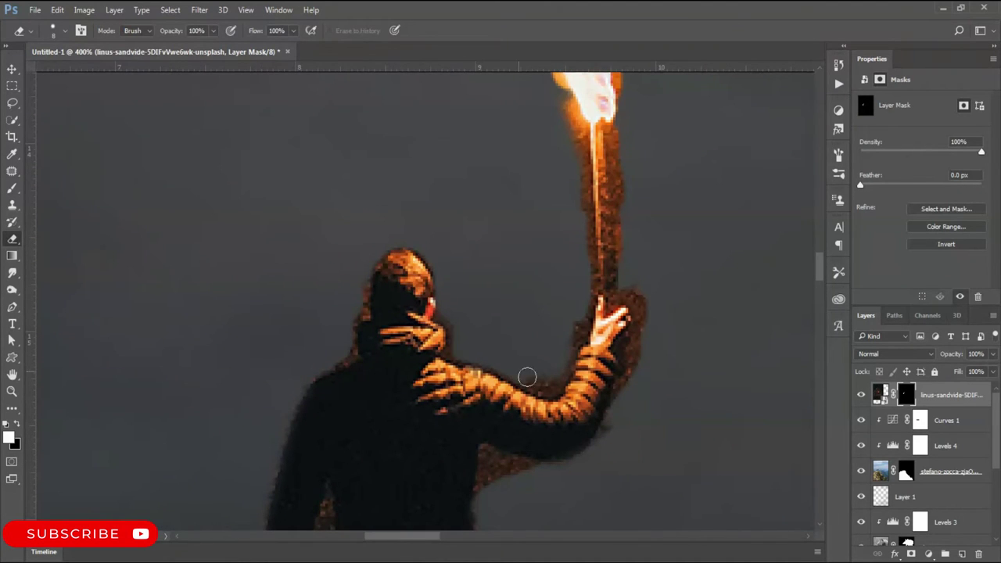
scroll(619, 423, "down", 2)
scroll(540, 336, "down", 3)
scroll(362, 257, "down", 1)
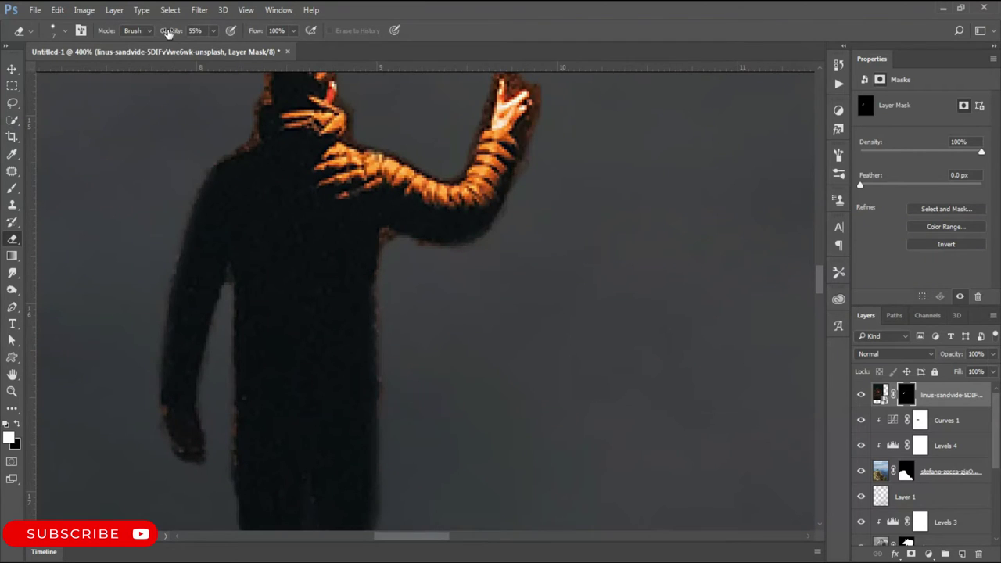
left_click_drag(168, 32, 205, 32)
scroll(443, 234, "up", 3)
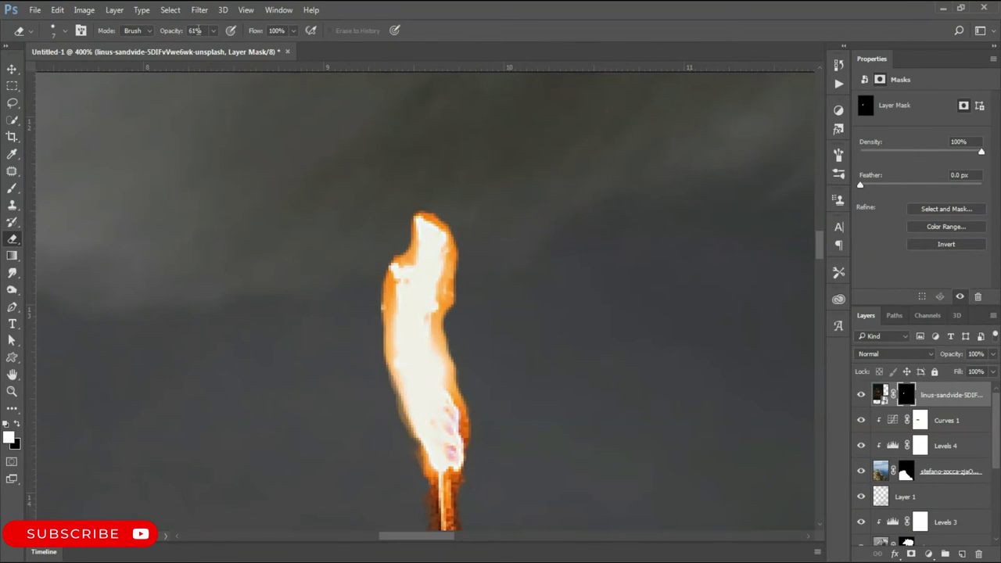
scroll(461, 380, "down", 5)
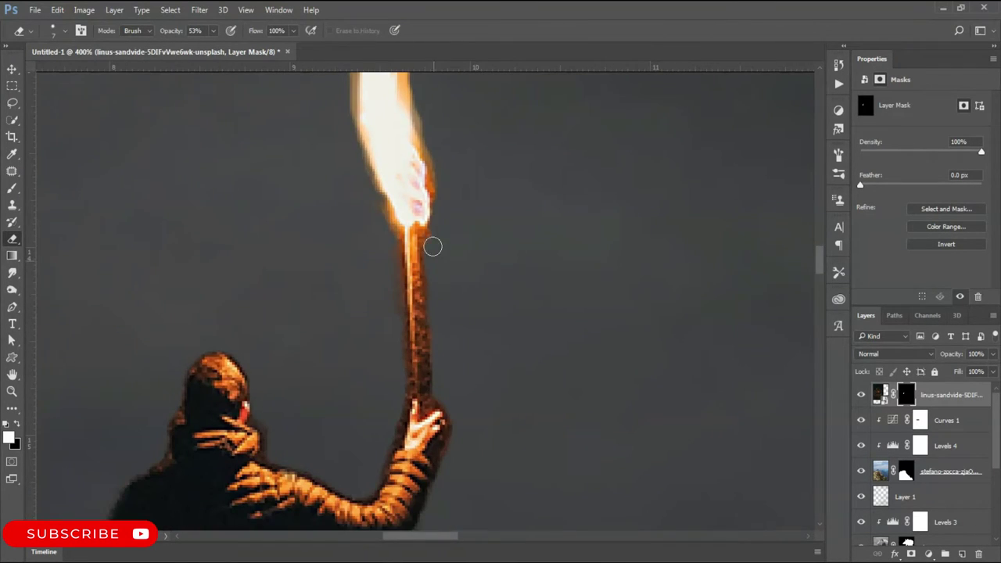
scroll(432, 247, "down", 3)
scroll(177, 281, "down", 6)
scroll(246, 396, "down", 4)
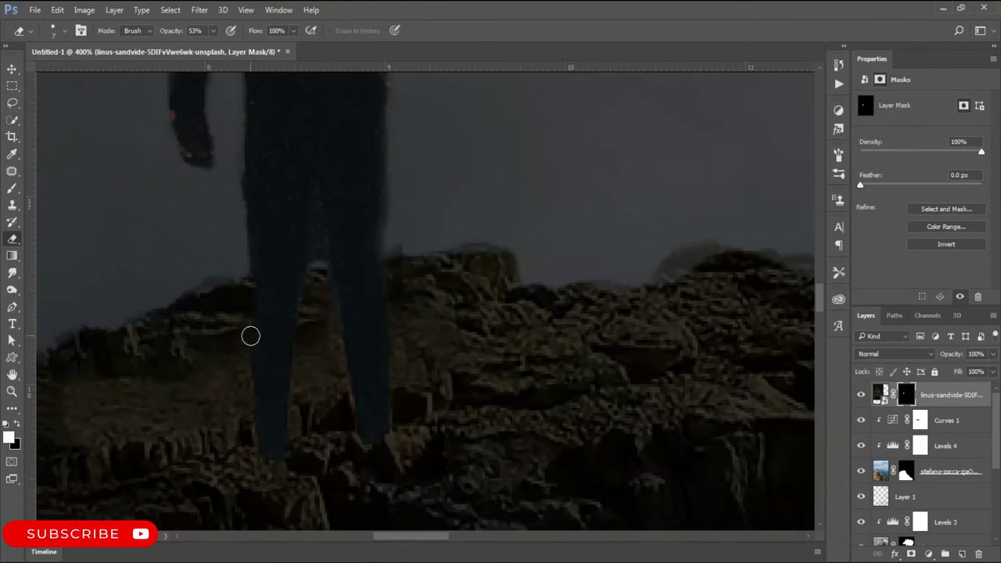
Reselect the figure layer and shift the torch-bearer into place on the cliff edge
left_click(393, 388, "ctrl")
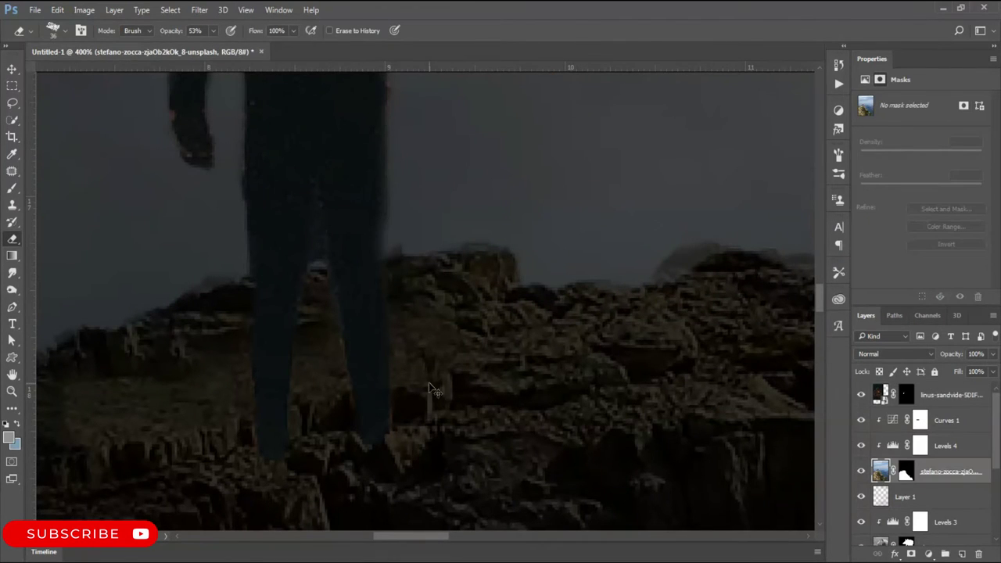
left_click(11, 436)
key("Escape")
left_click(402, 415, "ctrl")
scroll(268, 229, "up", 10)
scroll(268, 424, "down", 3)
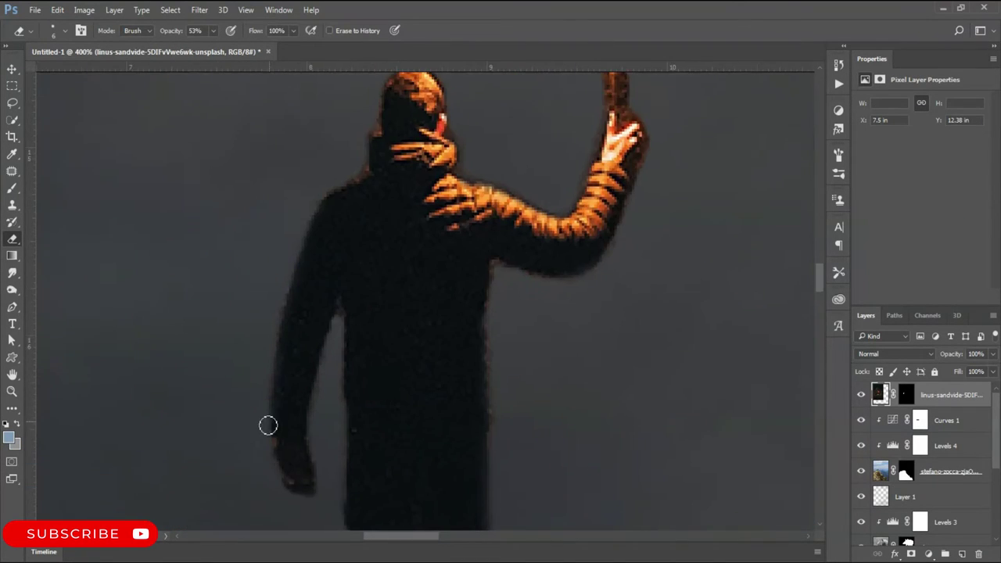
scroll(402, 402, "down", 6)
scroll(395, 409, "down", 2)
key("ctrl+minus")
key("ctrl+minus")
key("ctrl+minus")
key("v")
mouse_move(419, 297)
left_mouse_down()
mouse_move(453, 297)
mouse_move(376, 279)
left_mouse_up()
key("ctrl+minus")
key("ctrl+minus")
key("ctrl+minus")
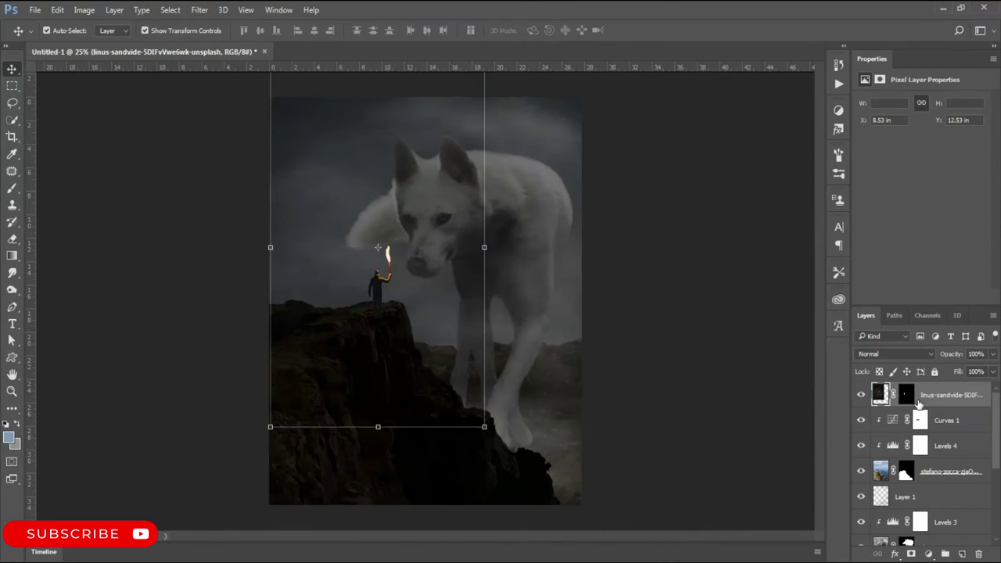
Add a clipped Levels and a new layer, then paint a soft orange glow around the torch
left_click(745, 134)
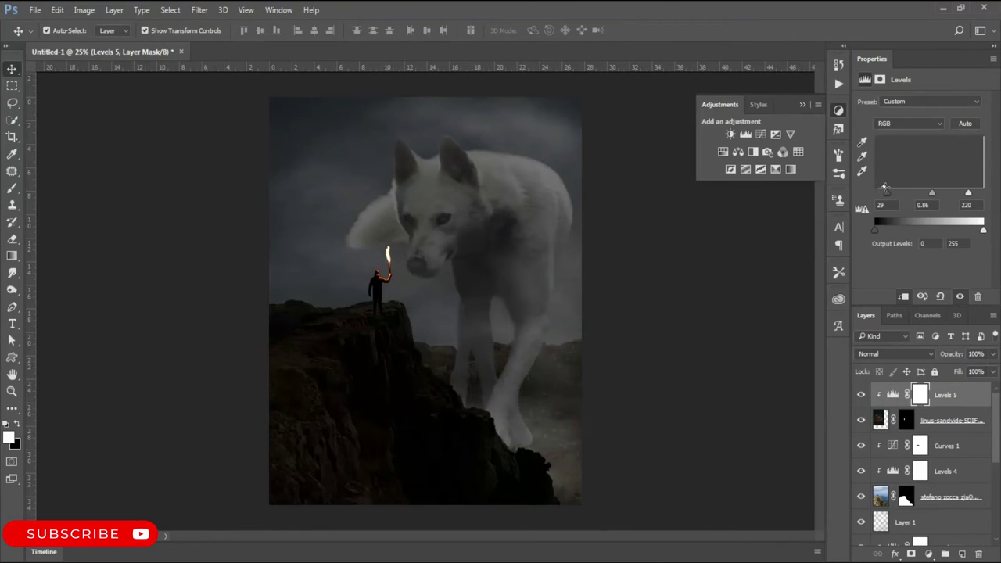
left_click(963, 553)
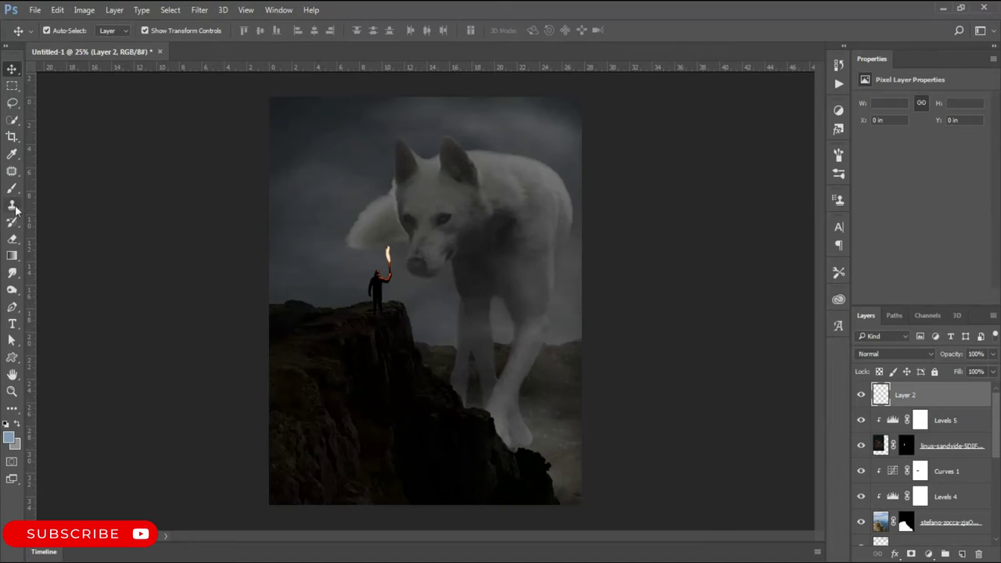
key("b")
left_click(10, 438)
left_click(781, 326)
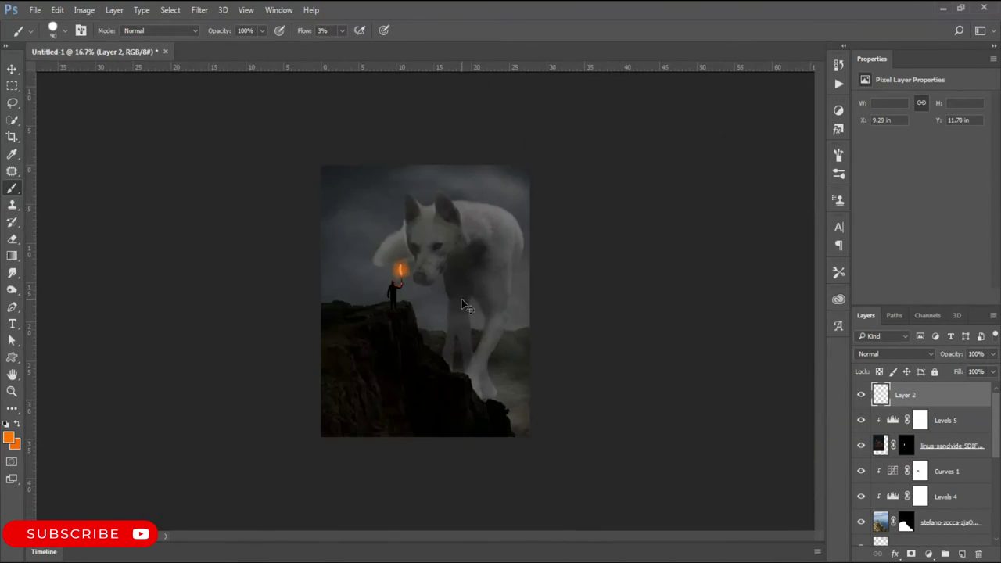
Add an Exposure +1.72 brightening with gamma tweak, hidden by an inverted mask
left_click_drag(920, 133, 936, 133)
left_click_drag(921, 183, 917, 183)
key("ctrl+i")
key("ctrl+plus")
key("ctrl+plus")
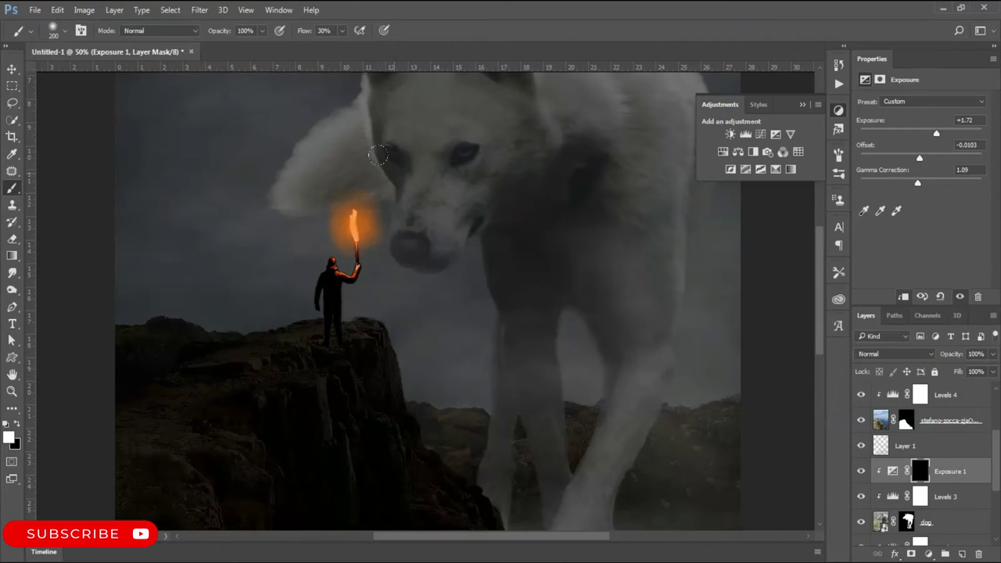
Brighten the wolf's face through the Exposure mask and add an orange colorized Hue/Saturation with inverted mask
left_click_drag(414, 203, 377, 137)
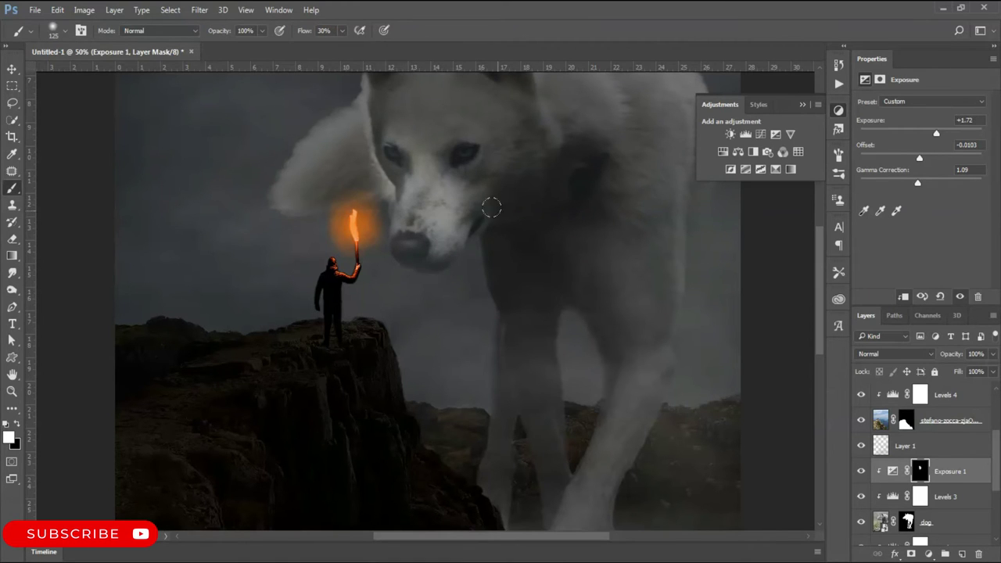
left_click(722, 151)
left_click(916, 213)
mouse_move(907, 172)
left_mouse_down()
mouse_move(874, 174)
mouse_move(871, 199)
left_mouse_up()
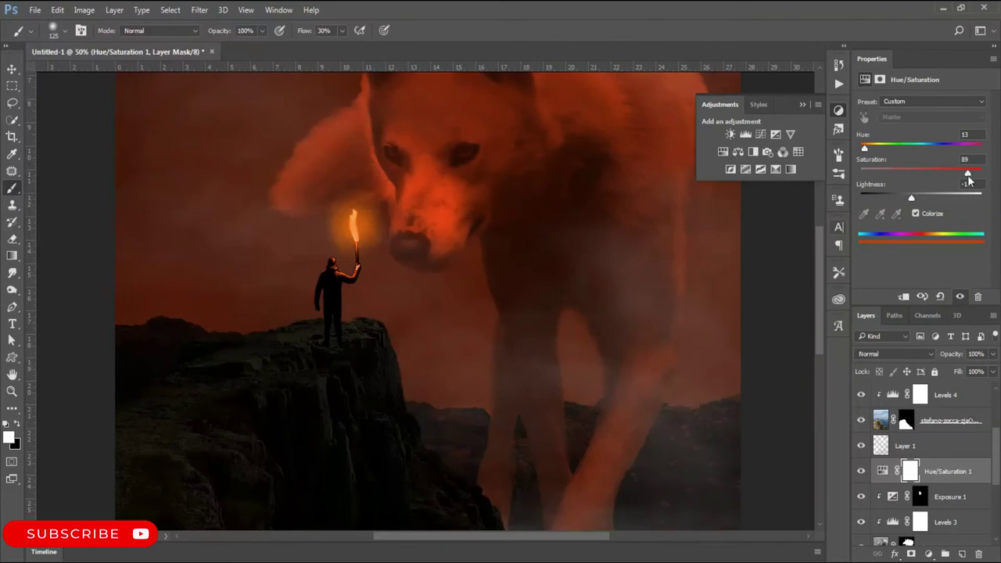
left_click_drag(968, 173, 867, 172)
key("ctrl+i")
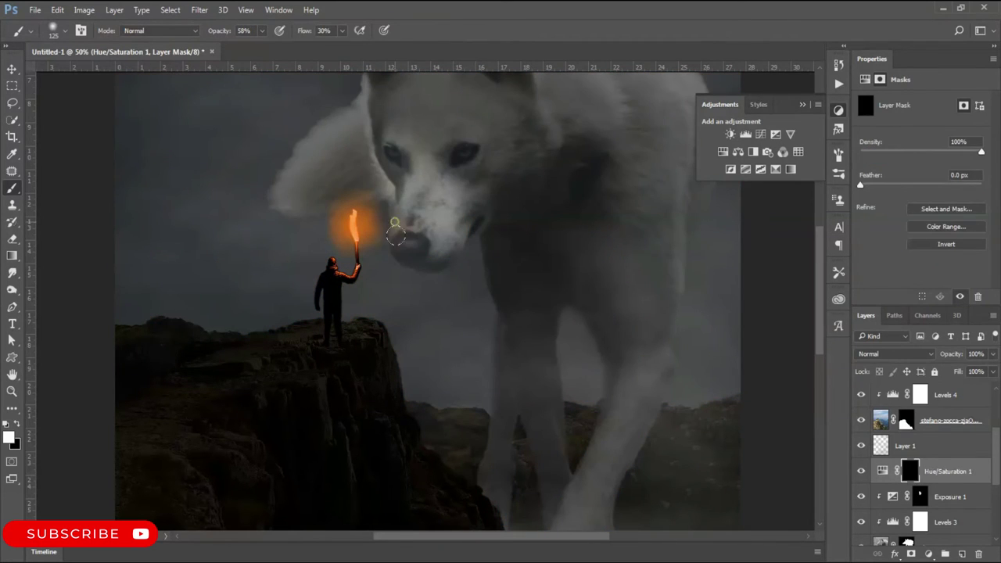
key("ctrl+z")
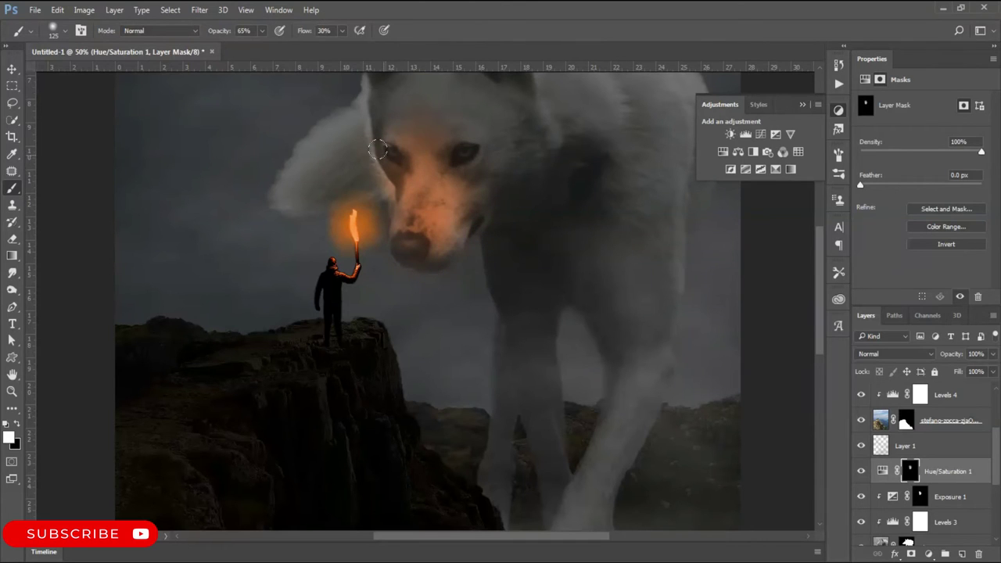
Add a darkening Curves with an inverted mask and paint the darkening onto the wolf
left_click(745, 133)
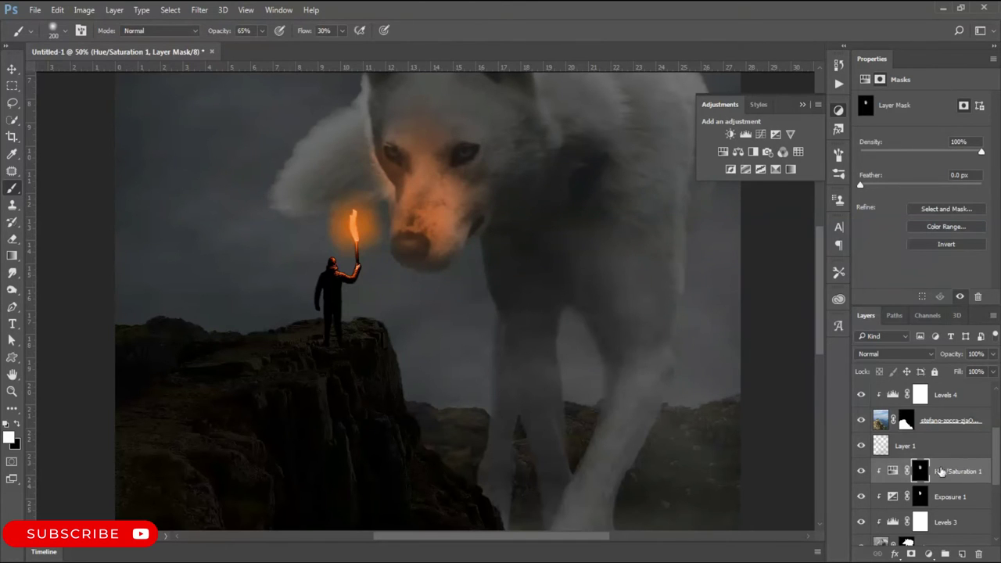
left_click_drag(917, 196, 923, 208)
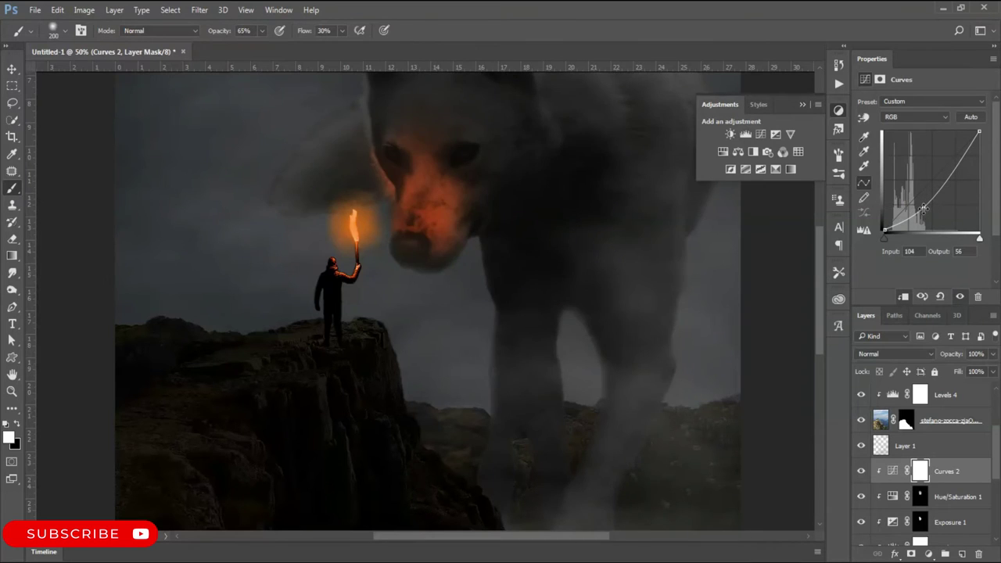
key("ctrl+minus")
key("ctrl+minus")
key("ctrl+i")
left_click_drag(351, 223, 580, 200)
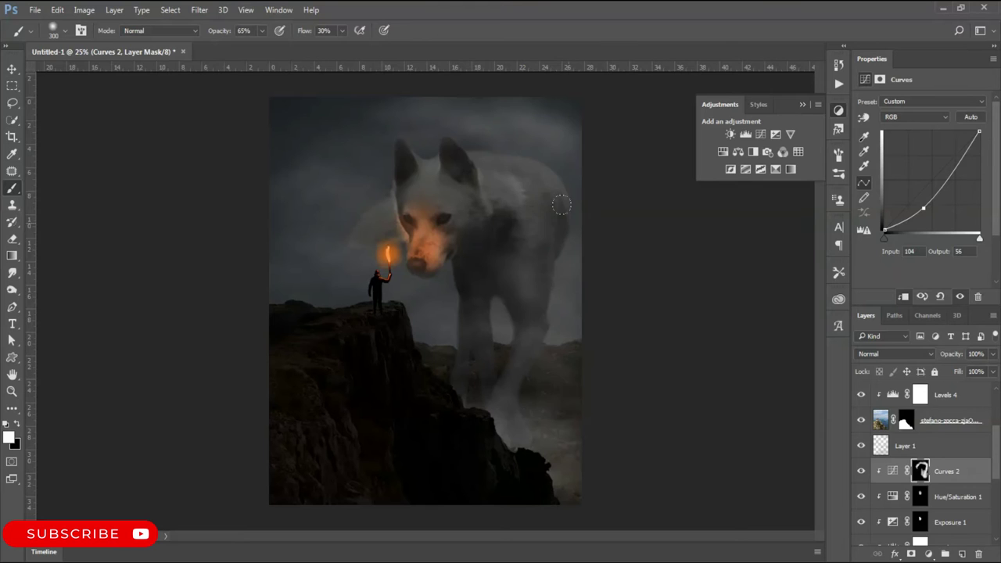
Paint glowing #ff4800 orange eyes on a new 'eye' layer above the curves
key("ctrl+shift+alt+n")
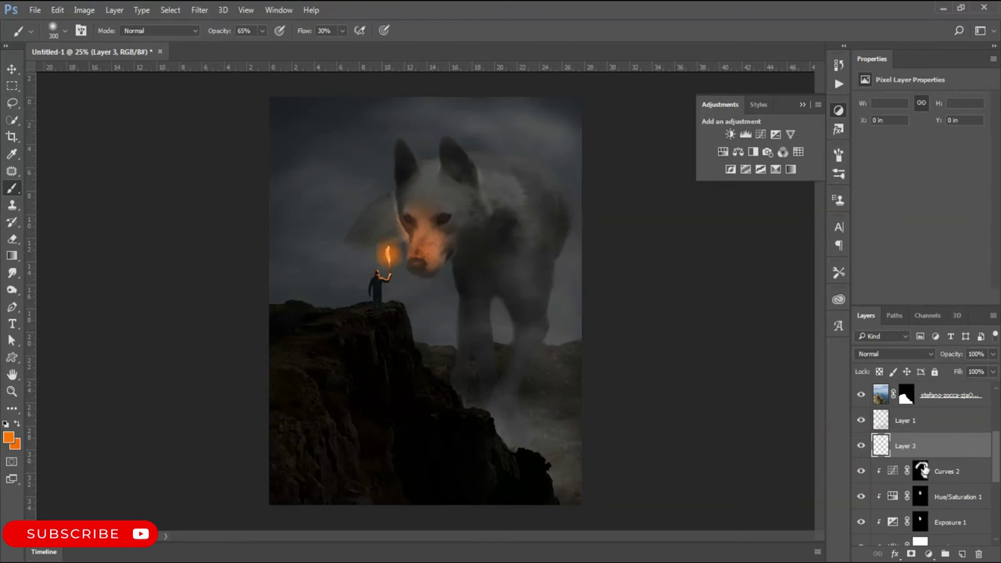
left_click(9, 438)
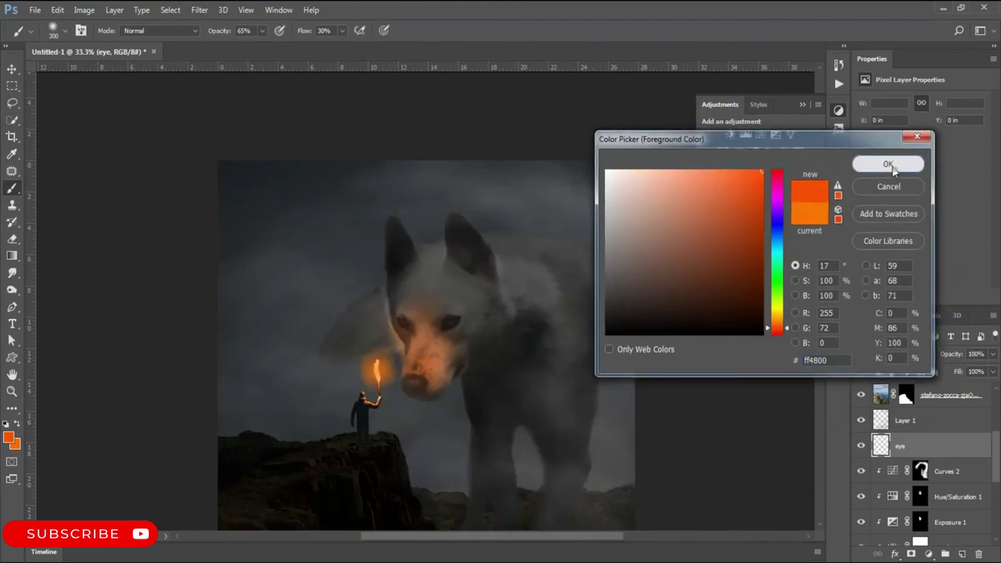
left_click(889, 163)
scroll(426, 210, "up", 5)
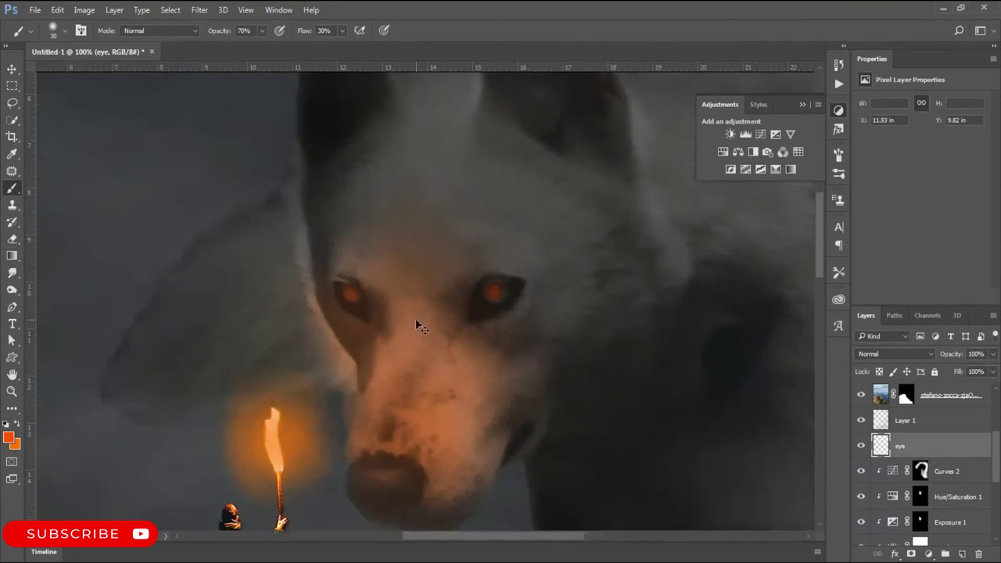
key("e")
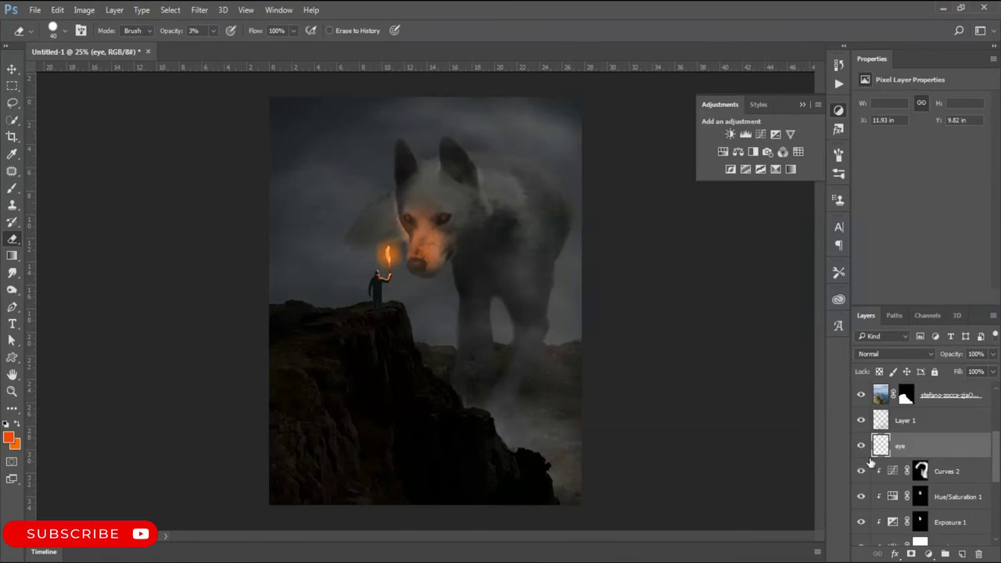
Add a colorized Hue/Saturation tinted orange at Hue 24, Saturation 82
left_click(752, 153)
left_click_drag(920, 169, 916, 170)
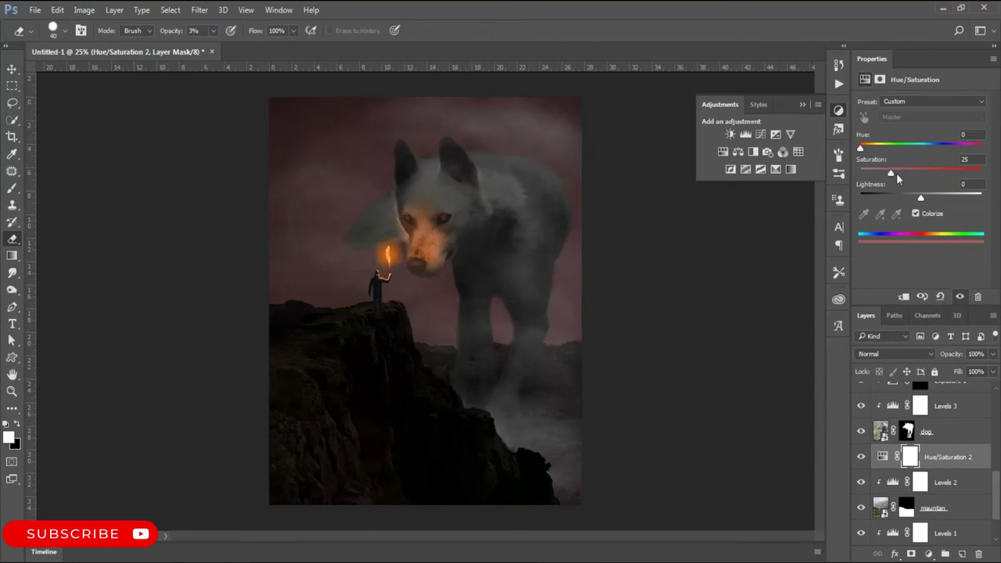
key("Delete")
left_click(745, 134)
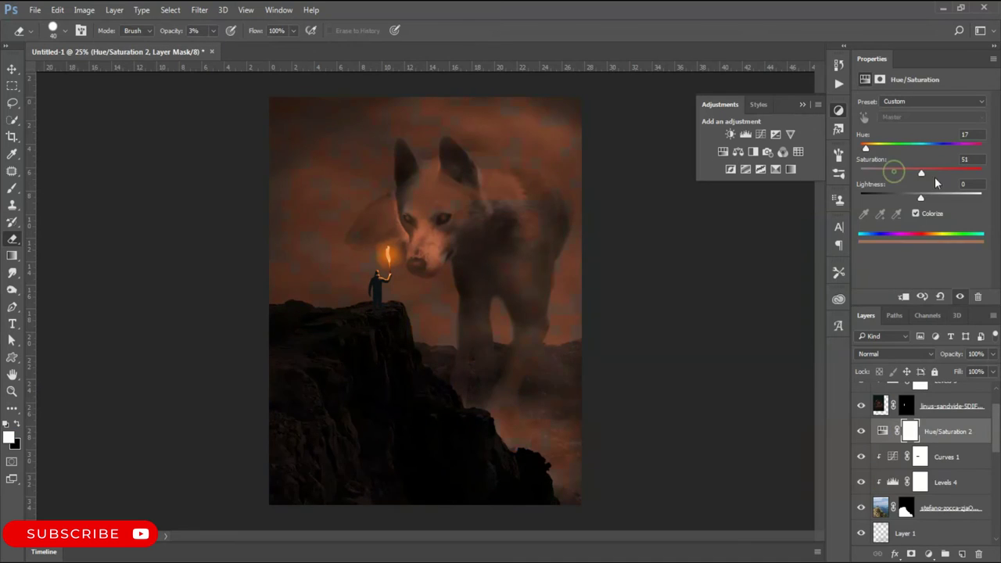
left_click_drag(921, 173, 959, 173)
left_click_drag(865, 148, 868, 149)
Paint the orange torchlight onto the rock around the man's feet with a 90% opacity brush
key("b")
scroll(407, 317, "up", 1, "alt")
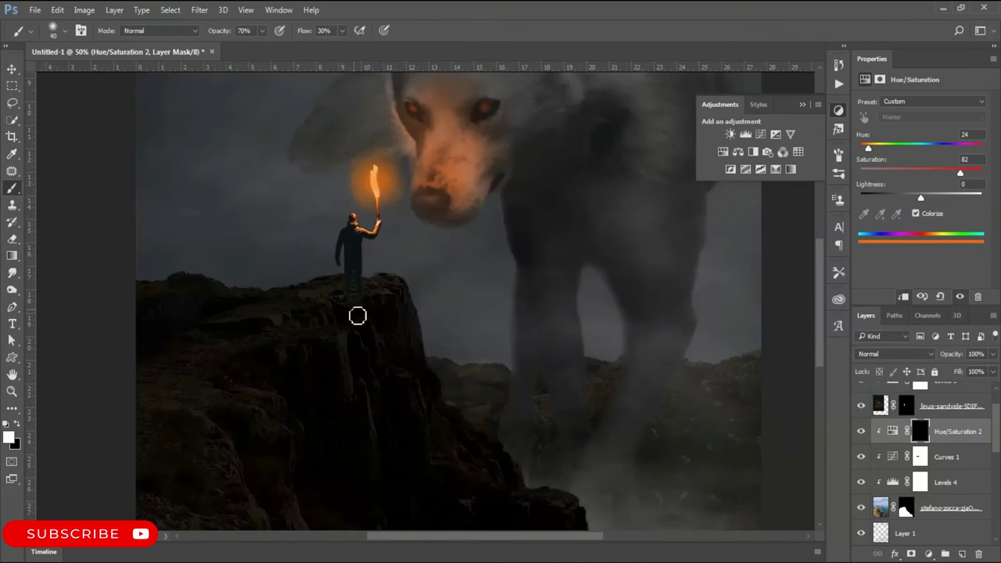
scroll(338, 289, "up", 2, "alt")
key("9")
scroll(347, 313, "up", 1, "alt")
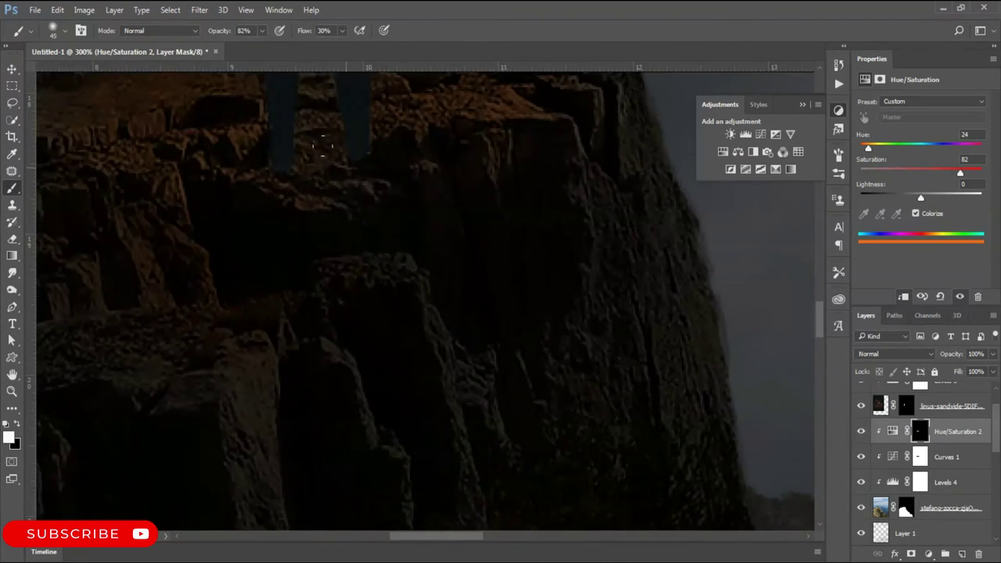
scroll(346, 274, "up", 1, "alt")
left_click_drag(223, 34, 243, 34)
scroll(471, 328, "down", 1)
scroll(602, 290, "up", 1)
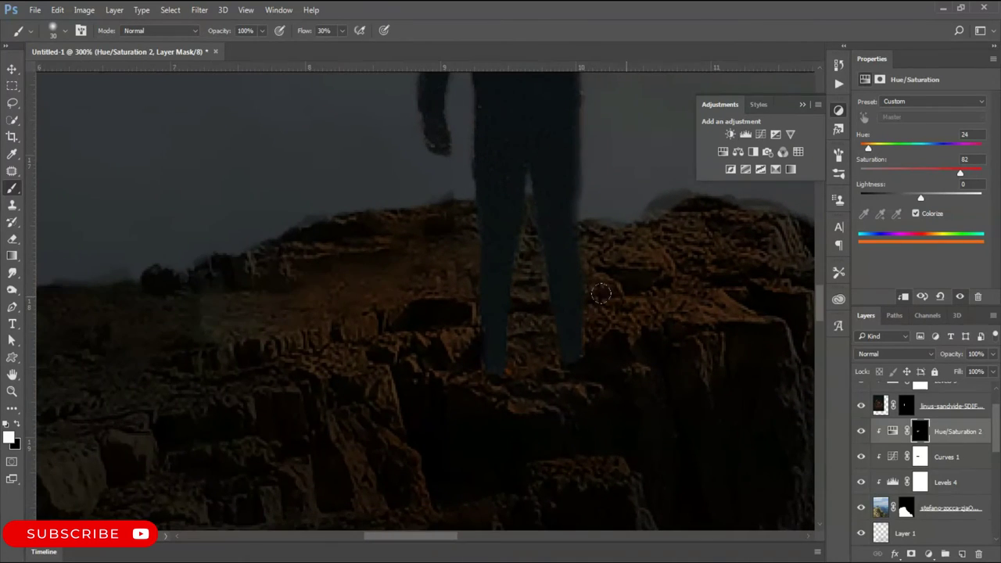
scroll(516, 351, "down", 2)
scroll(575, 283, "up", 1)
scroll(501, 348, "down", 2)
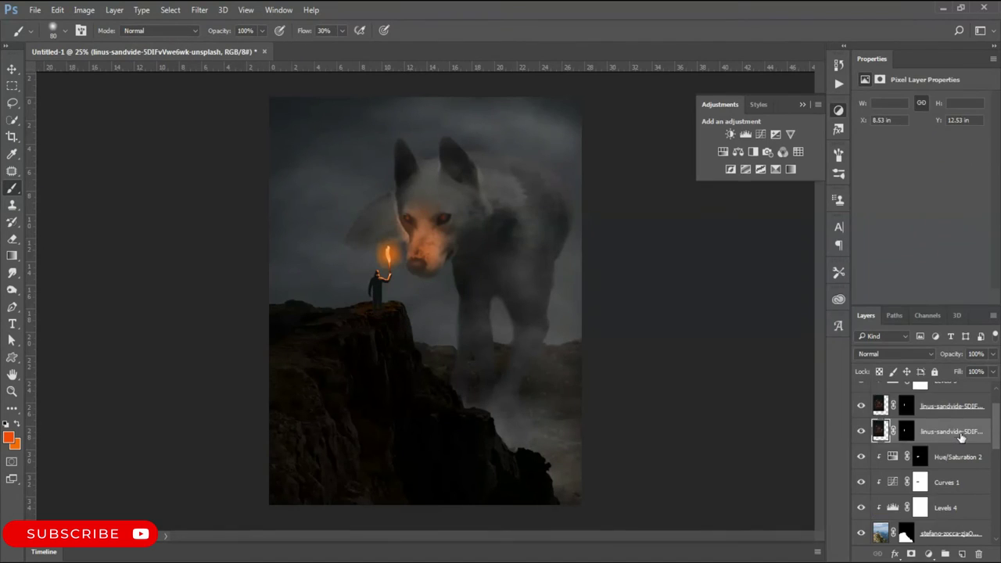
Rasterize the man's copy, then rotate and shrink it into a shadow stretching down-left from his feet
left_click(467, 229)
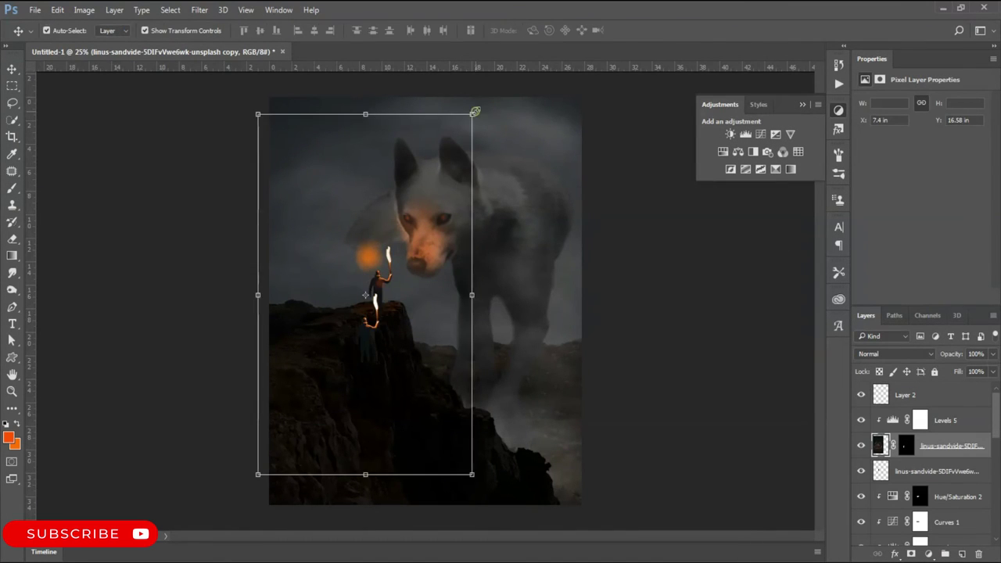
scroll(537, 214, "up", 2)
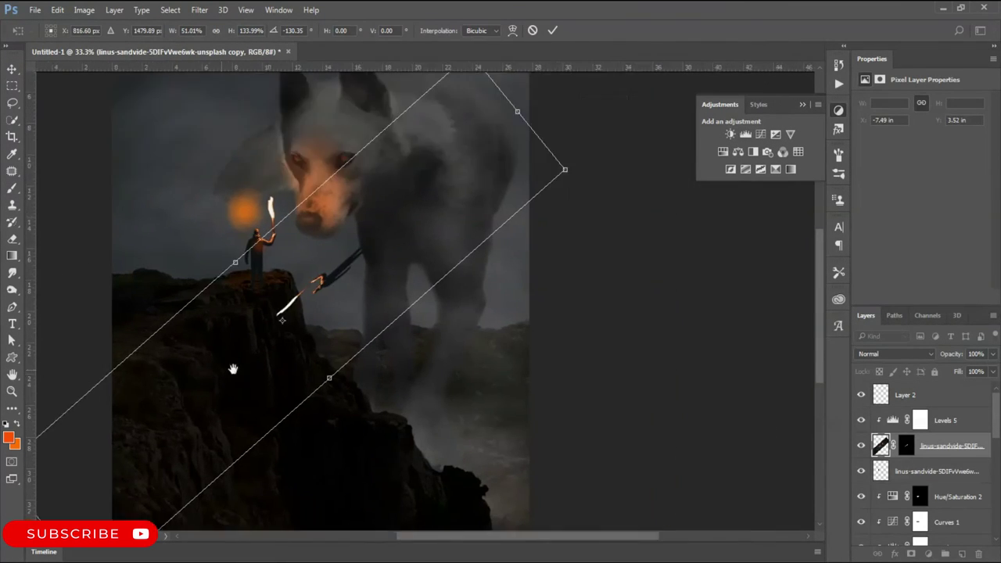
left_click_drag(312, 336, 307, 340)
scroll(316, 335, "down", 3)
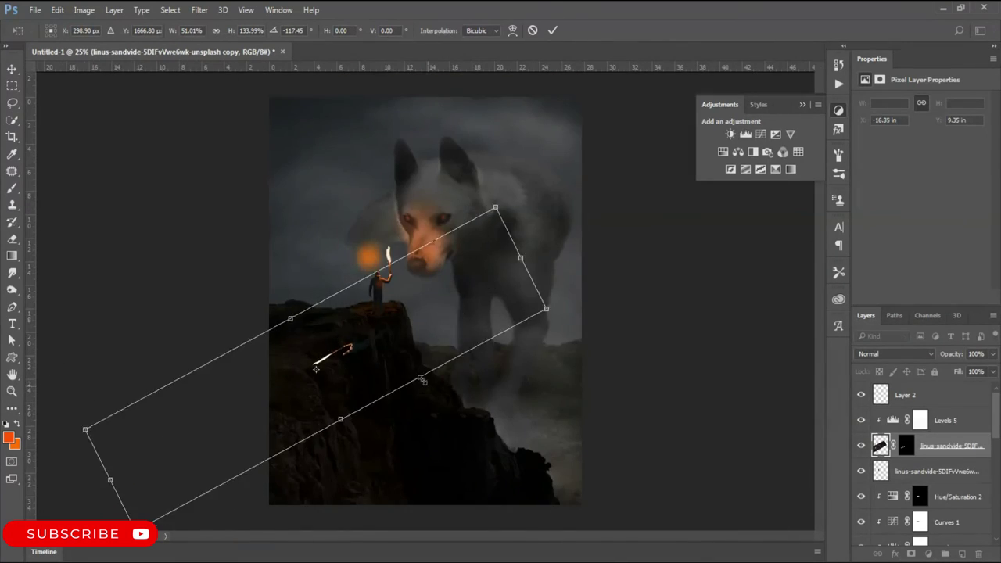
scroll(307, 340, "up", 3)
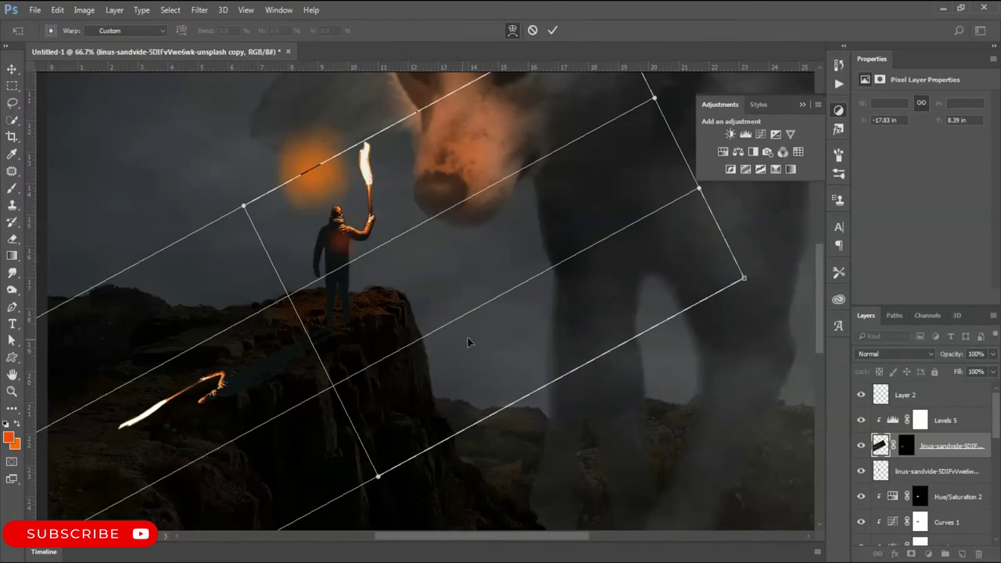
left_click_drag(268, 380, 371, 321)
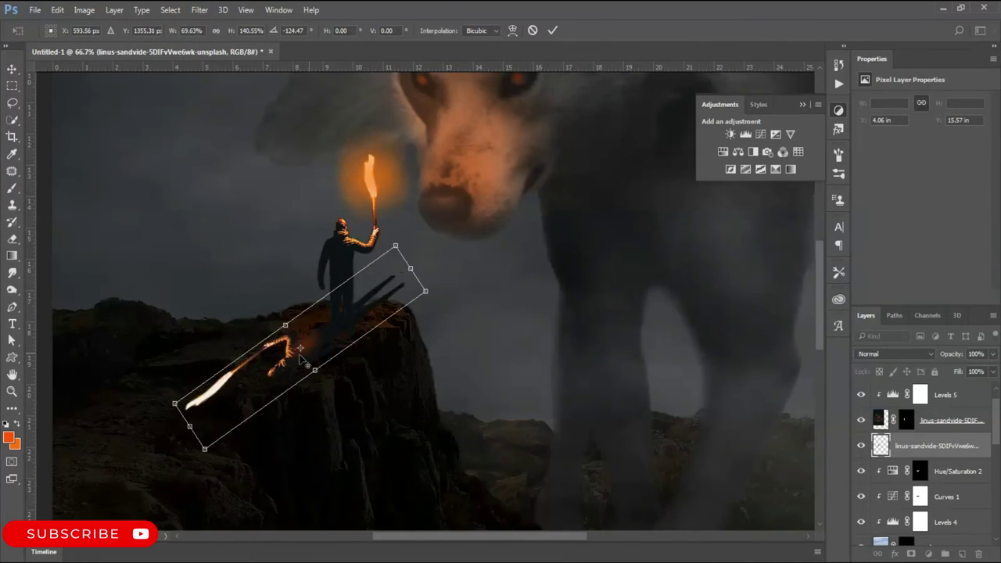
left_click_drag(301, 356, 245, 412)
Warp the shadow so both ends bend along the cliff surface
right_click(348, 352)
left_click_drag(370, 346, 375, 336)
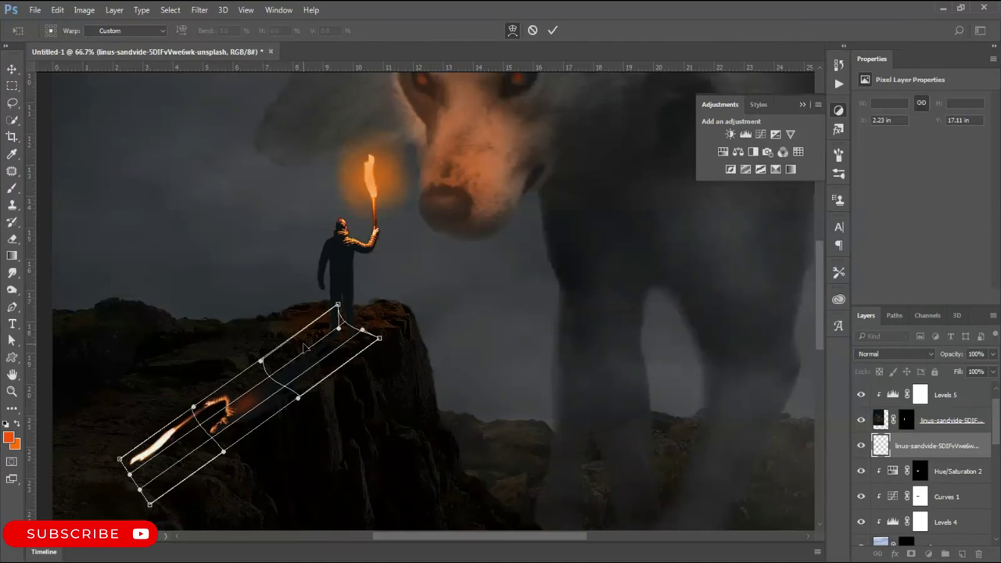
scroll(375, 336, "up", 2, "alt")
left_click_drag(234, 344, 211, 370)
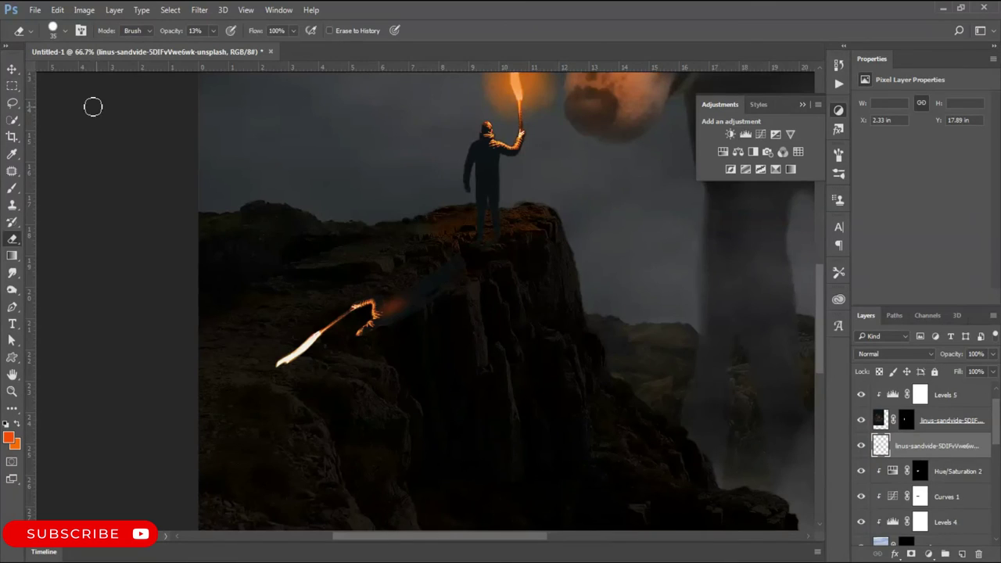
Thin the shadow and warp it to curve over the rock
key("ctrl+t")
left_click_drag(391, 368, 379, 280)
scroll(413, 274, "up", 1, "alt")
left_click_drag(410, 236, 413, 250)
left_click_drag(191, 304, 190, 290)
scroll(442, 194, "up", 1, "alt")
mouse_move(419, 262)
left_mouse_down()
mouse_move(172, 266)
mouse_move(203, 266)
left_mouse_up()
key("Return")
Darken the shadow with a Color Overlay layer style at 77% opacity
key("e")
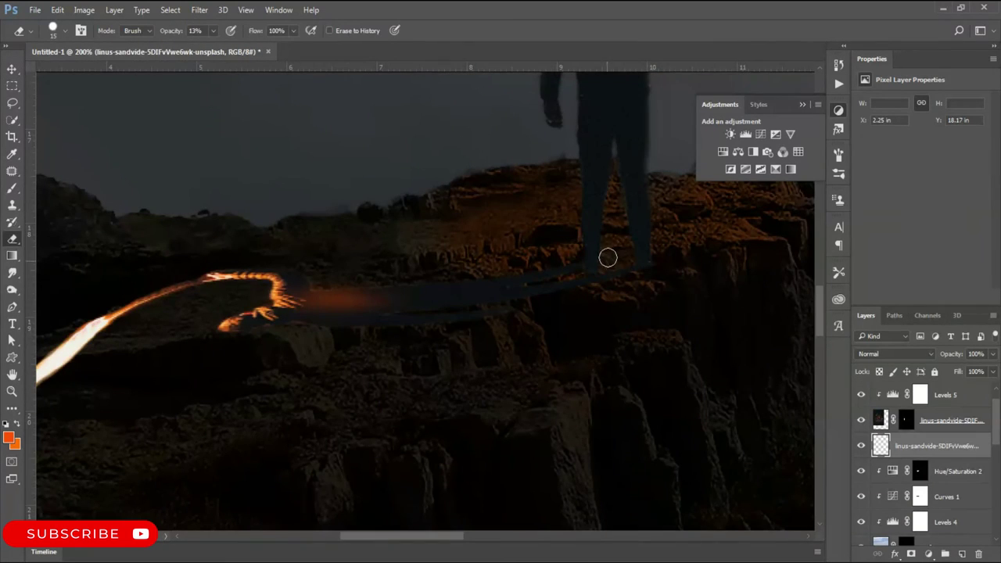
scroll(648, 341, "down", 2, "alt")
right_click(934, 446)
left_click(697, 50)
left_click(574, 337)
left_click(952, 174)
scroll(514, 272, "up", 1, "alt")
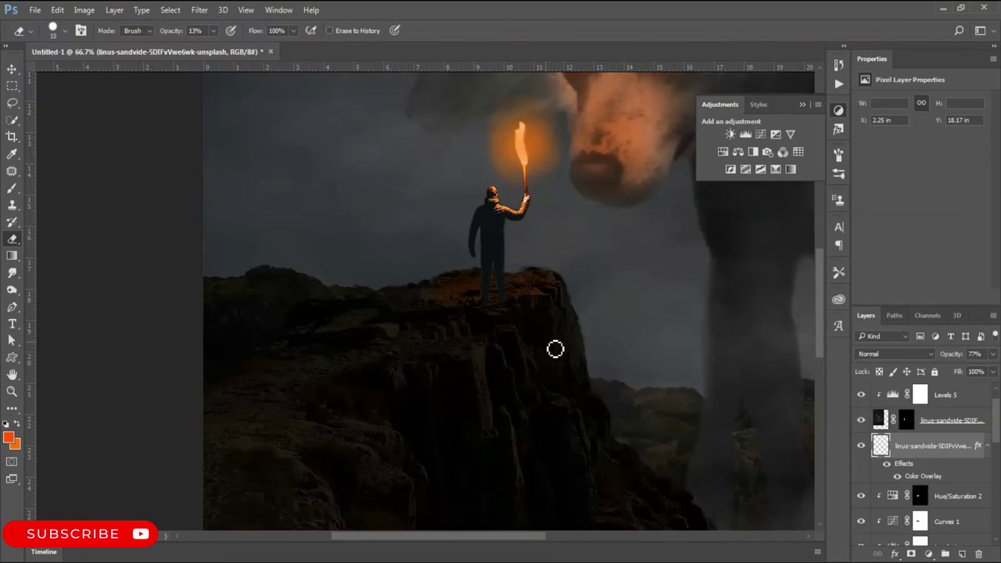
On the man's copy layer, reset default colours and reveal orange light on the rock by his feet
key("alt+bracketright")
scroll(555, 349, "up", 1, "alt")
scroll(500, 363, "up", 2, "alt")
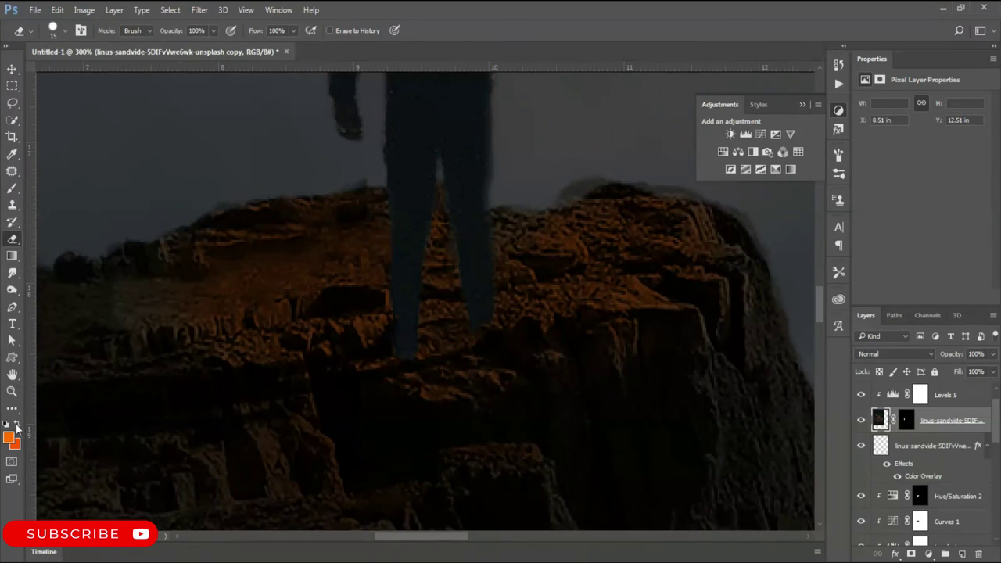
key("ctrl+backslash")
key("d")
left_click_drag(478, 337, 488, 356)
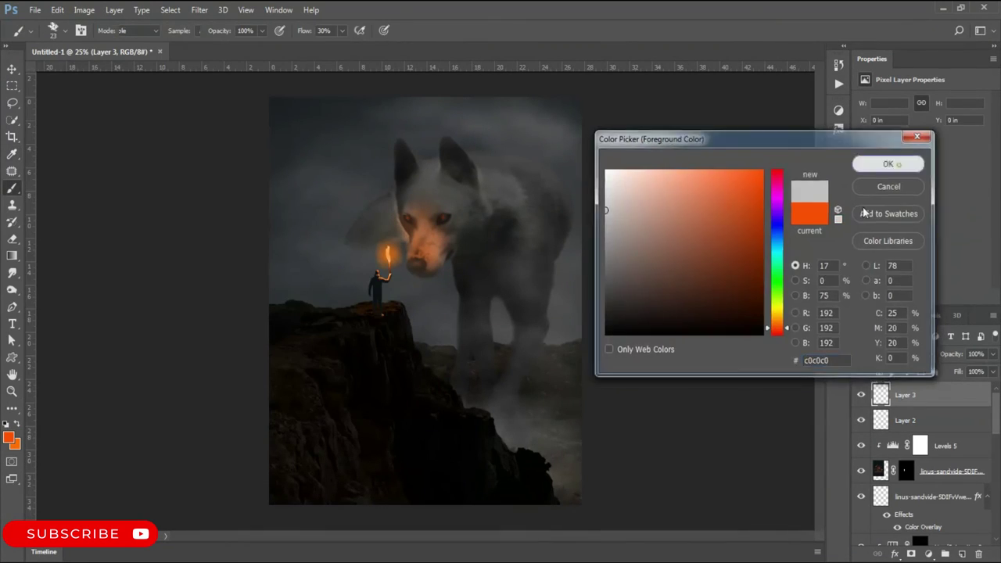
Brush #c0c0c0 grey fog across the bottom and lower middle of the scene
mouse_move(529, 469)
left_mouse_down()
mouse_move(356, 338)
mouse_move(548, 469)
left_mouse_up()
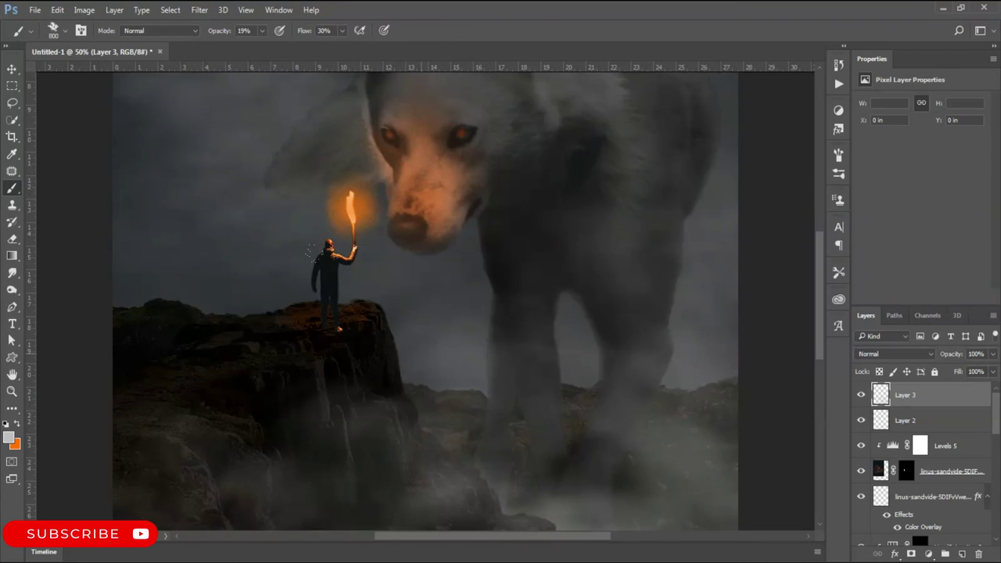
left_click_drag(422, 360, 514, 297)
key("ctrl+minus")
key("ctrl+minus")
key("ctrl+minus")
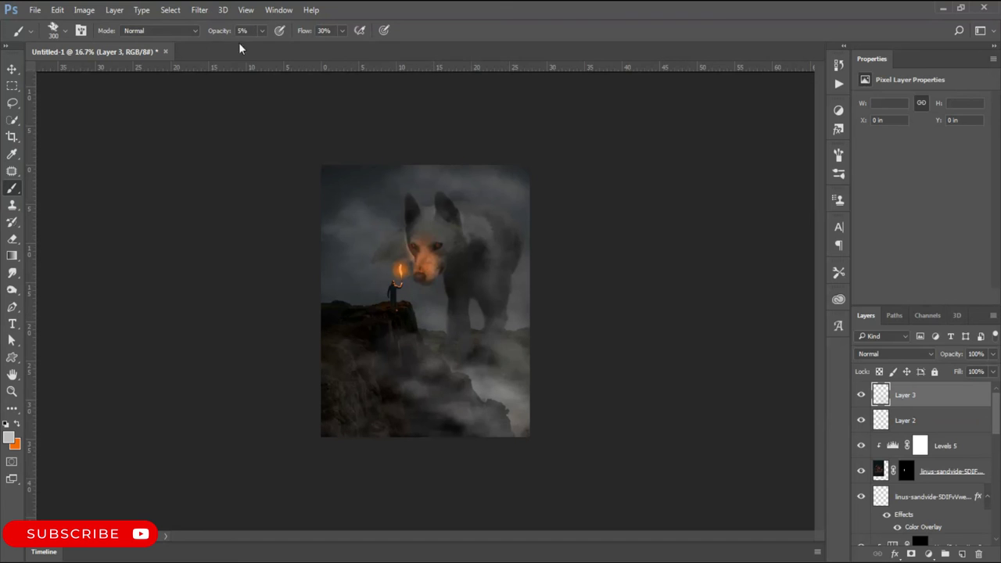
Add a Curves clipped to the fog layer and raise it to brighten the mist
left_click(760, 134)
right_click(946, 395)
left_click(703, 306)
left_click_drag(900, 213, 904, 203)
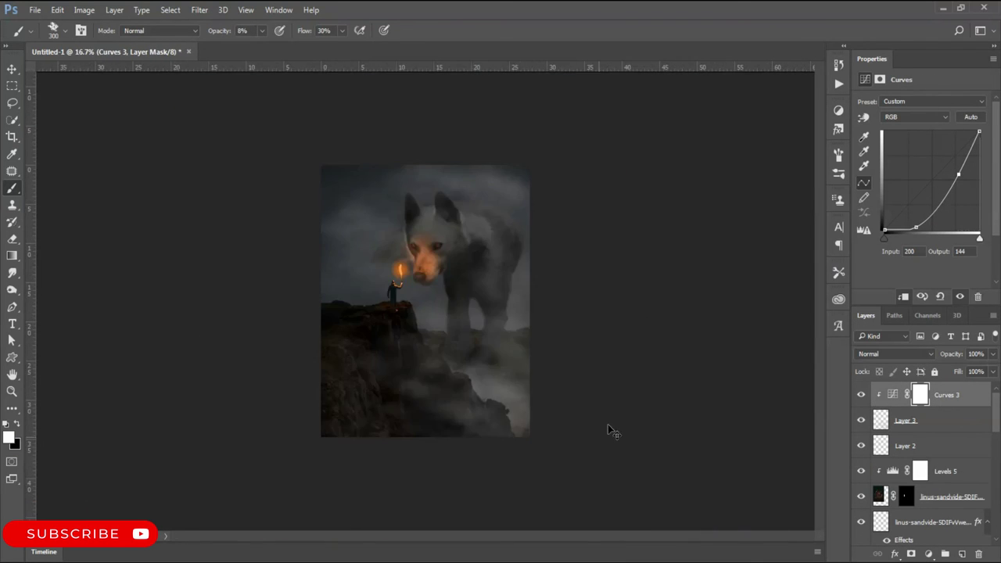
scroll(940, 435, "down", 3)
left_click(950, 483)
key("ctrl+minus")
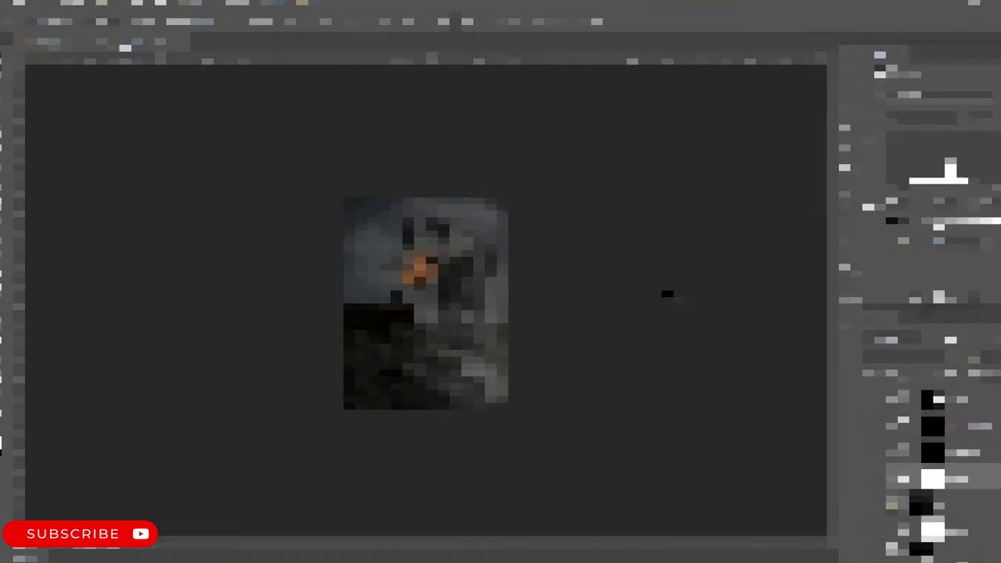